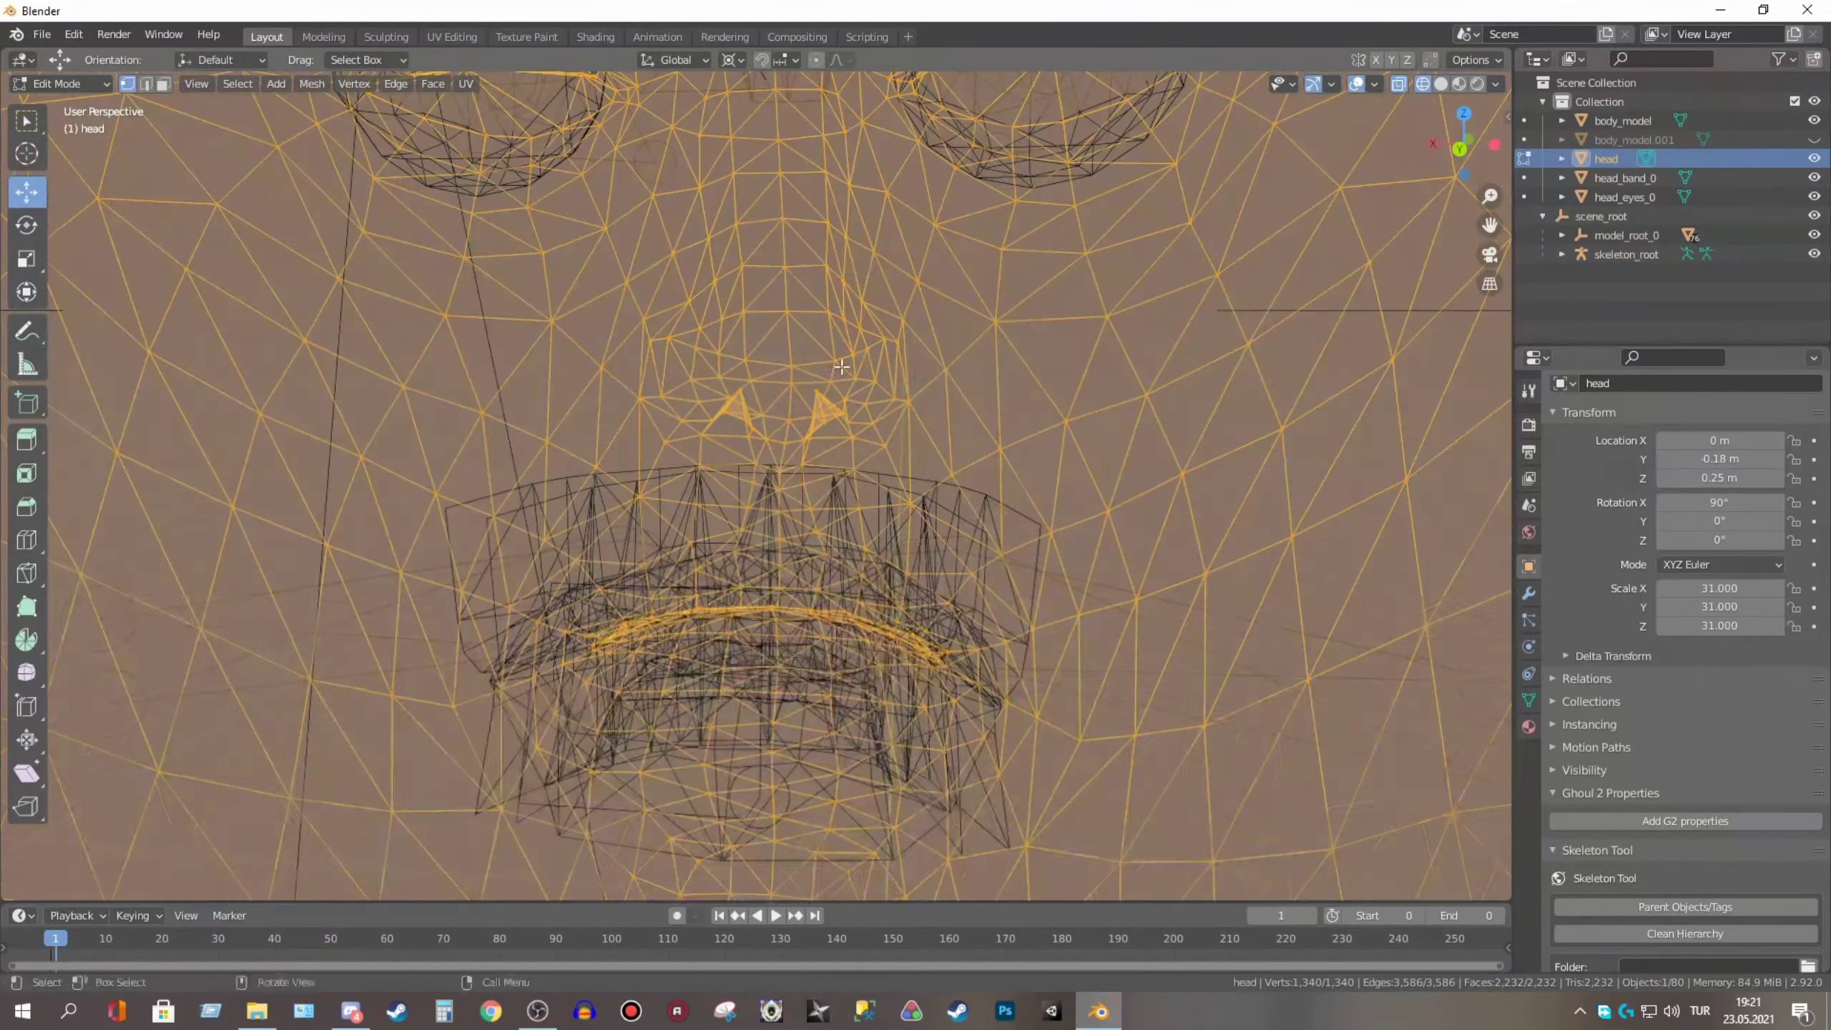
Scroll the view while separating the head into face and lekku objects
scroll(886, 418, down, 3)
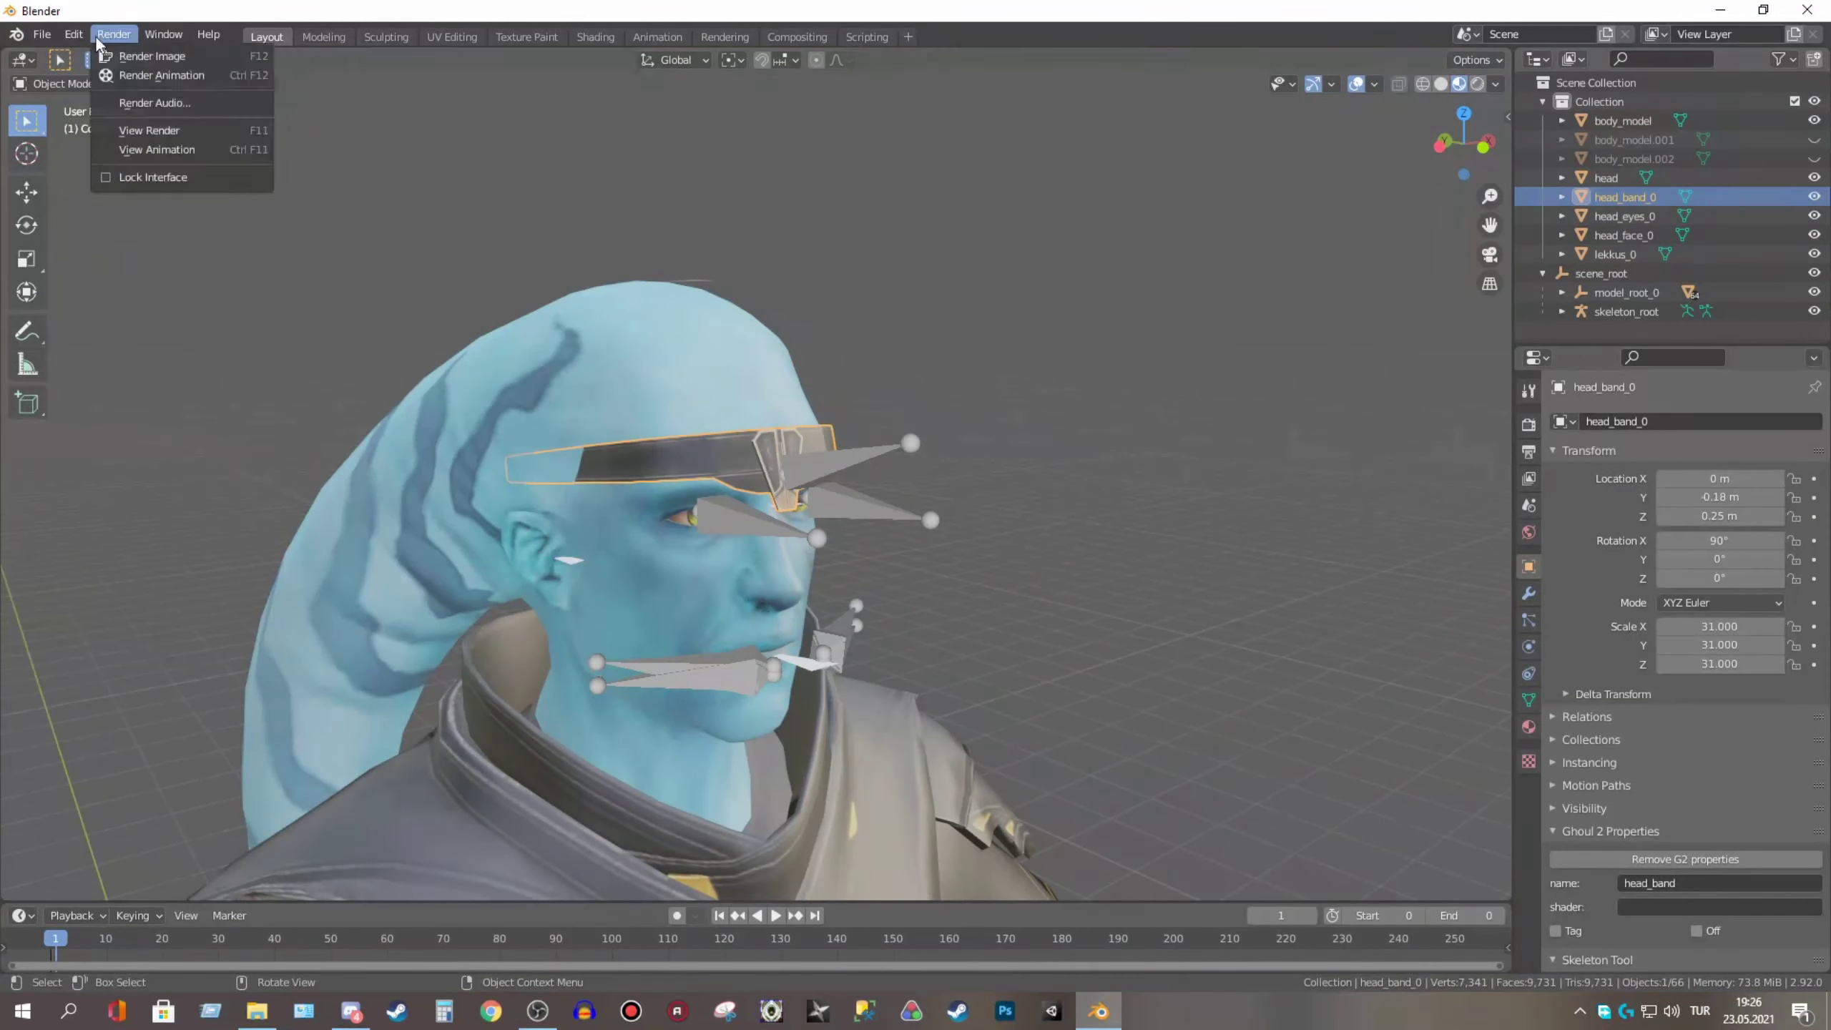
Parent the head pieces and the body mesh to the skeleton with automatic weights
key(ctrl+p)
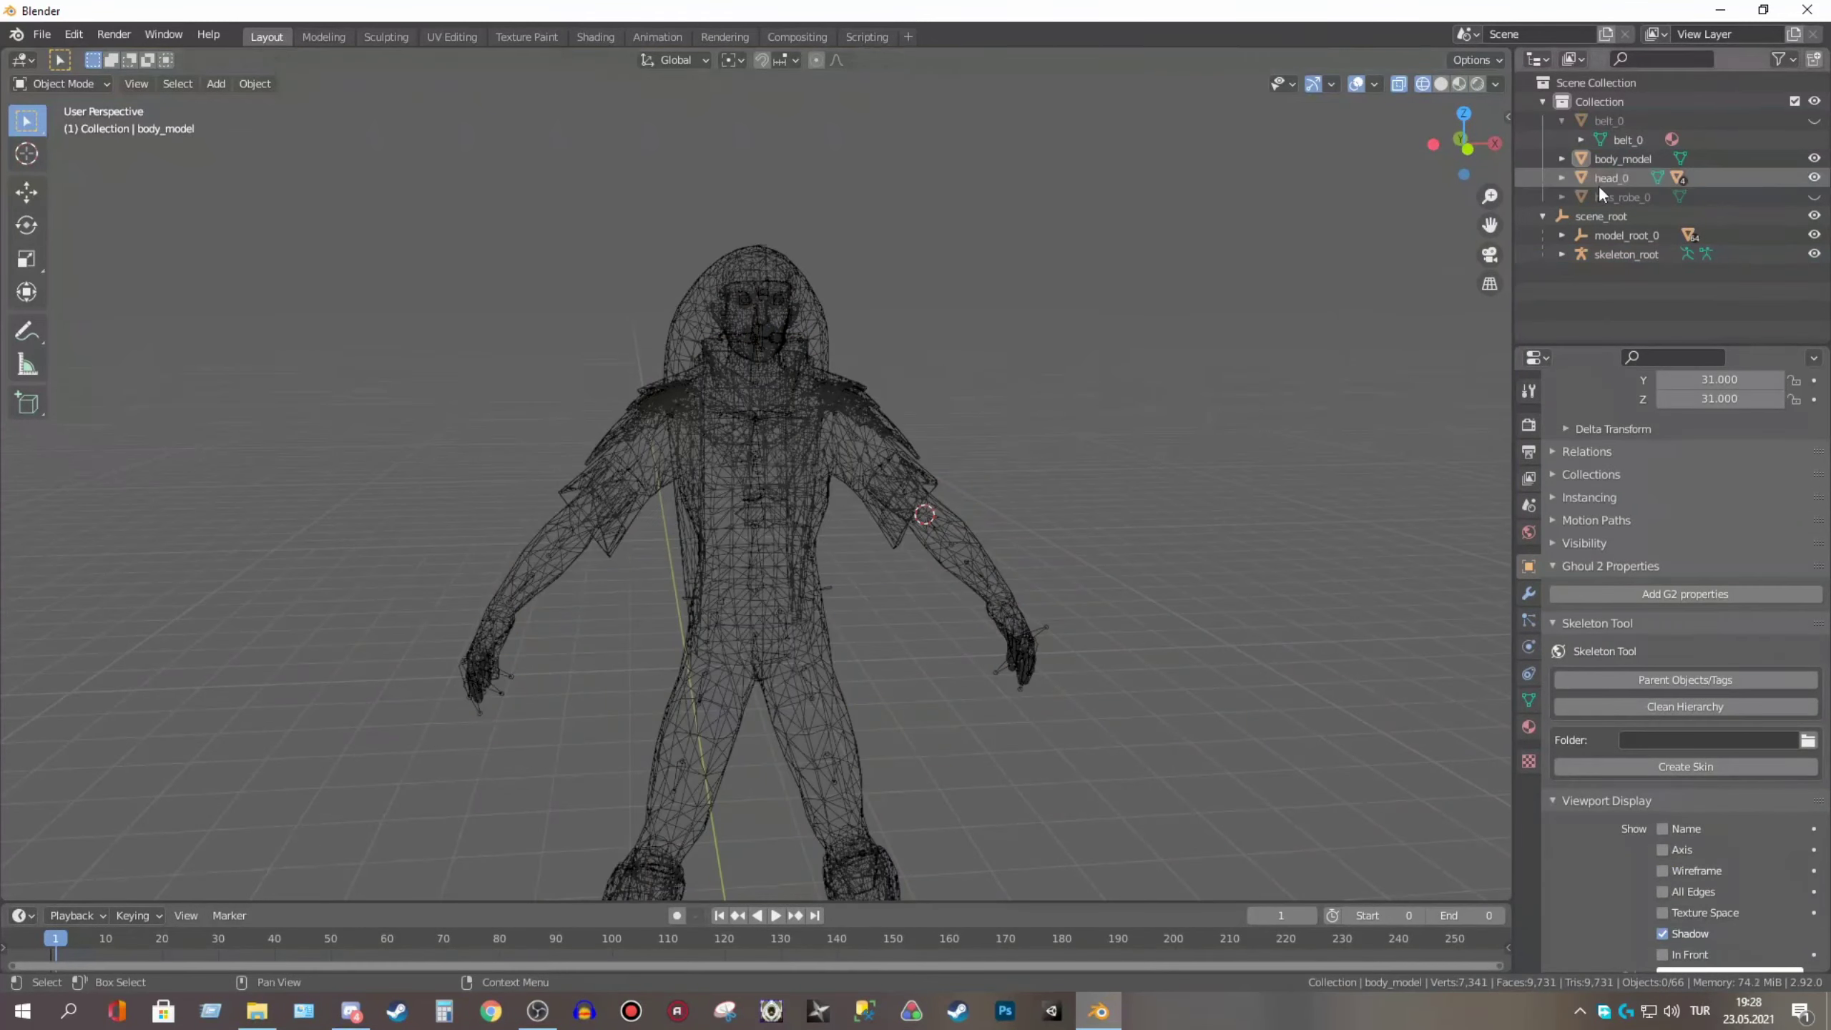
key(ctrl+p)
click(1096, 508)
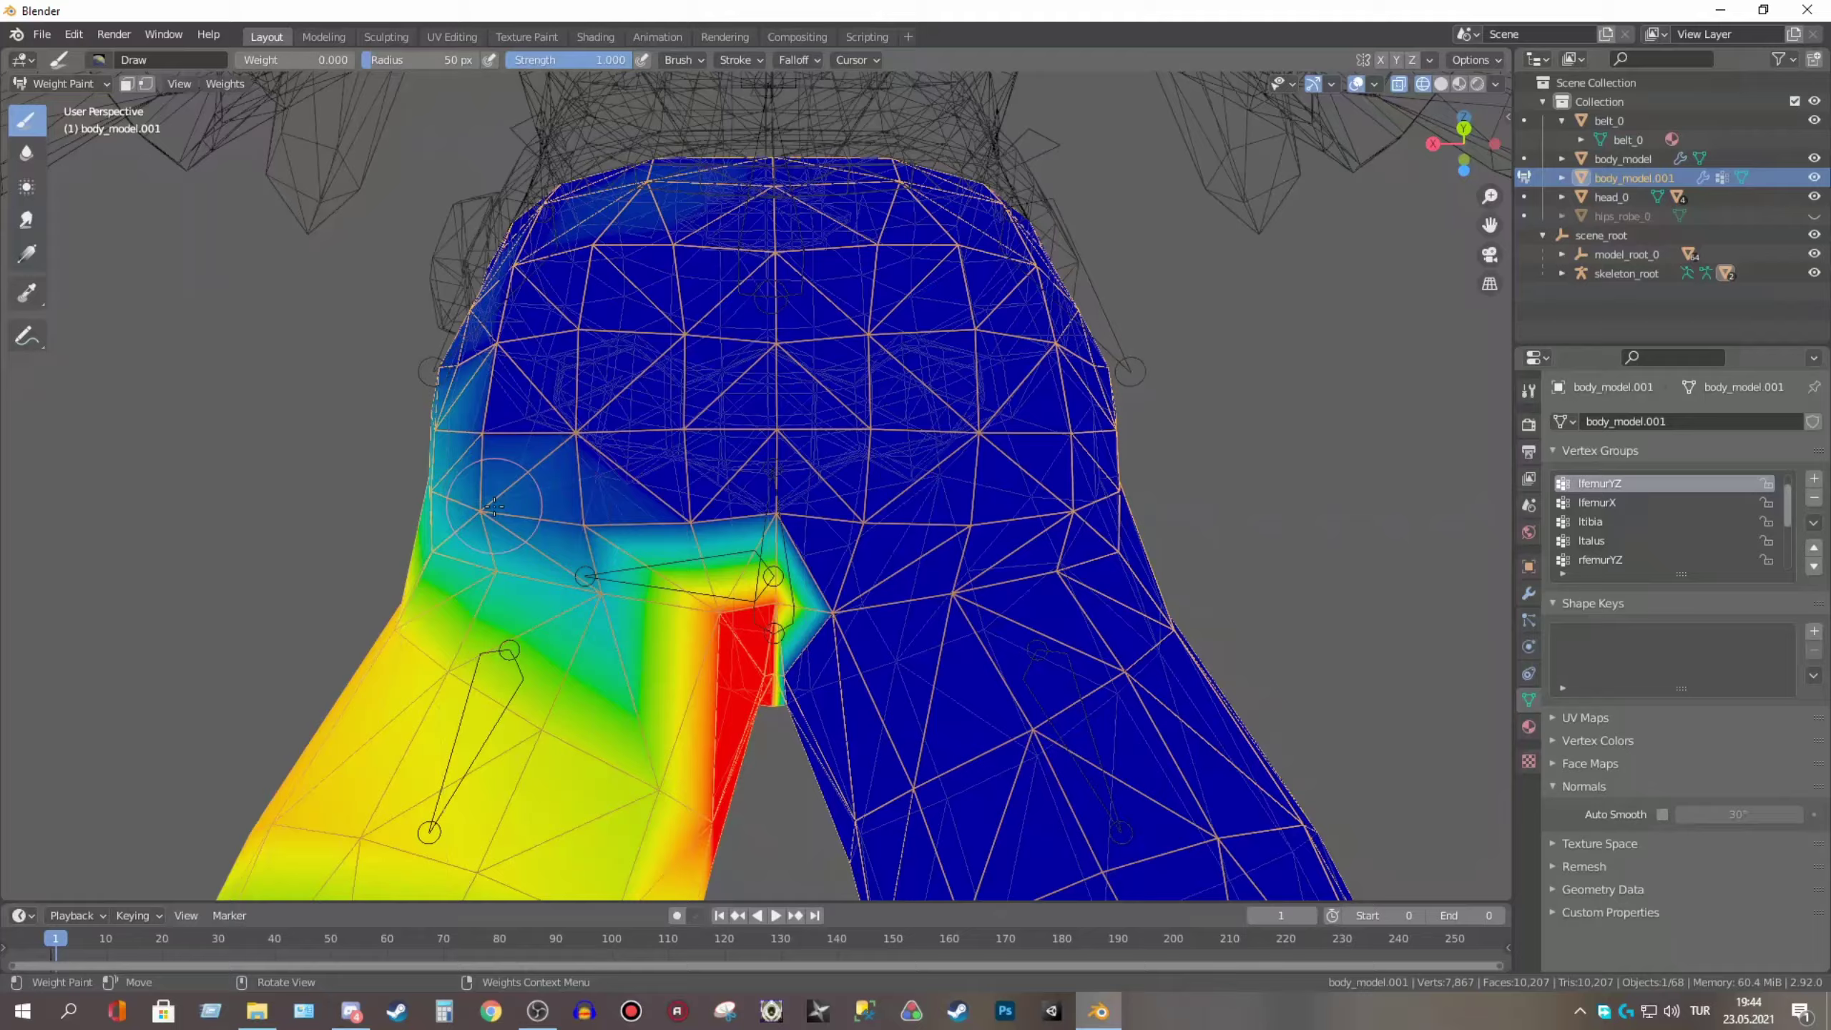
Orbit the view to face the front of the hips for thigh weight painting
middle_drag(494, 504, 733, 593)
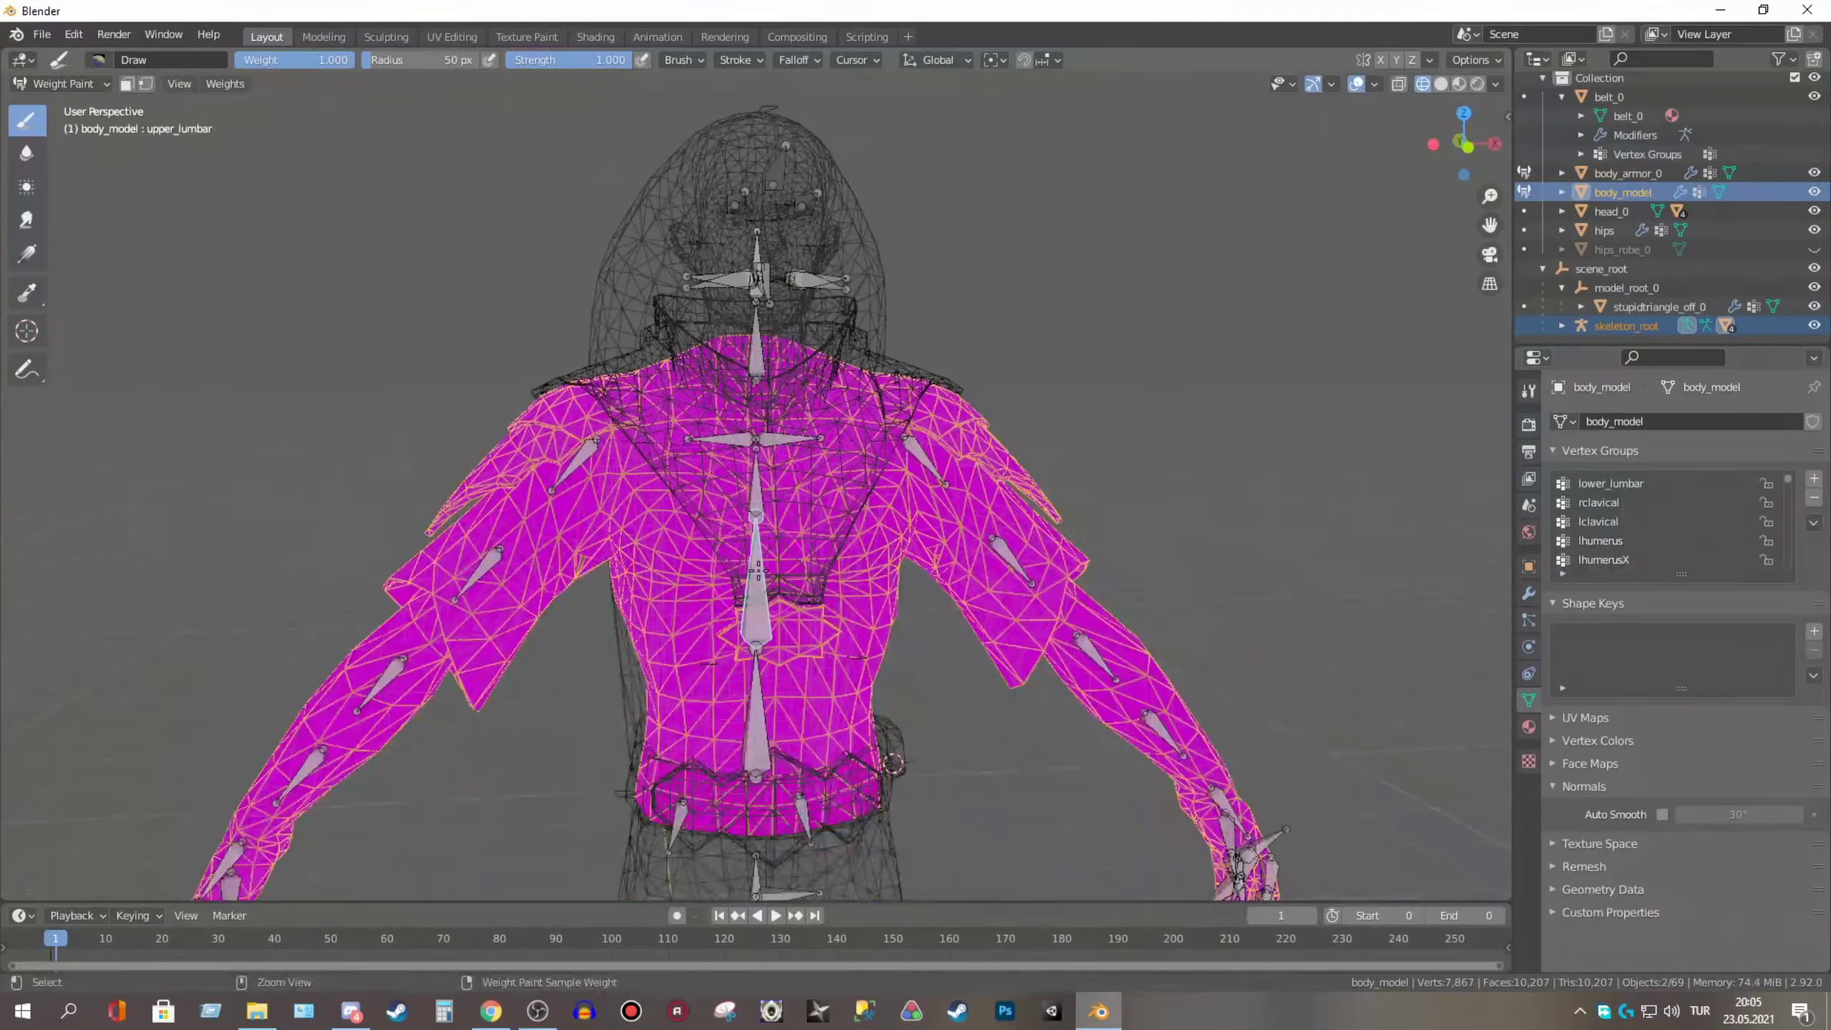
Show the lclavical weights on the body and inspect the shoulders and armor pieces
ctrl+click(793, 437)
scroll(759, 573, up, 3)
mouse_move(759, 574)
middle_down()
mouse_move(608, 515)
mouse_move(564, 354)
middle_up()
scroll(608, 515, down, 3)
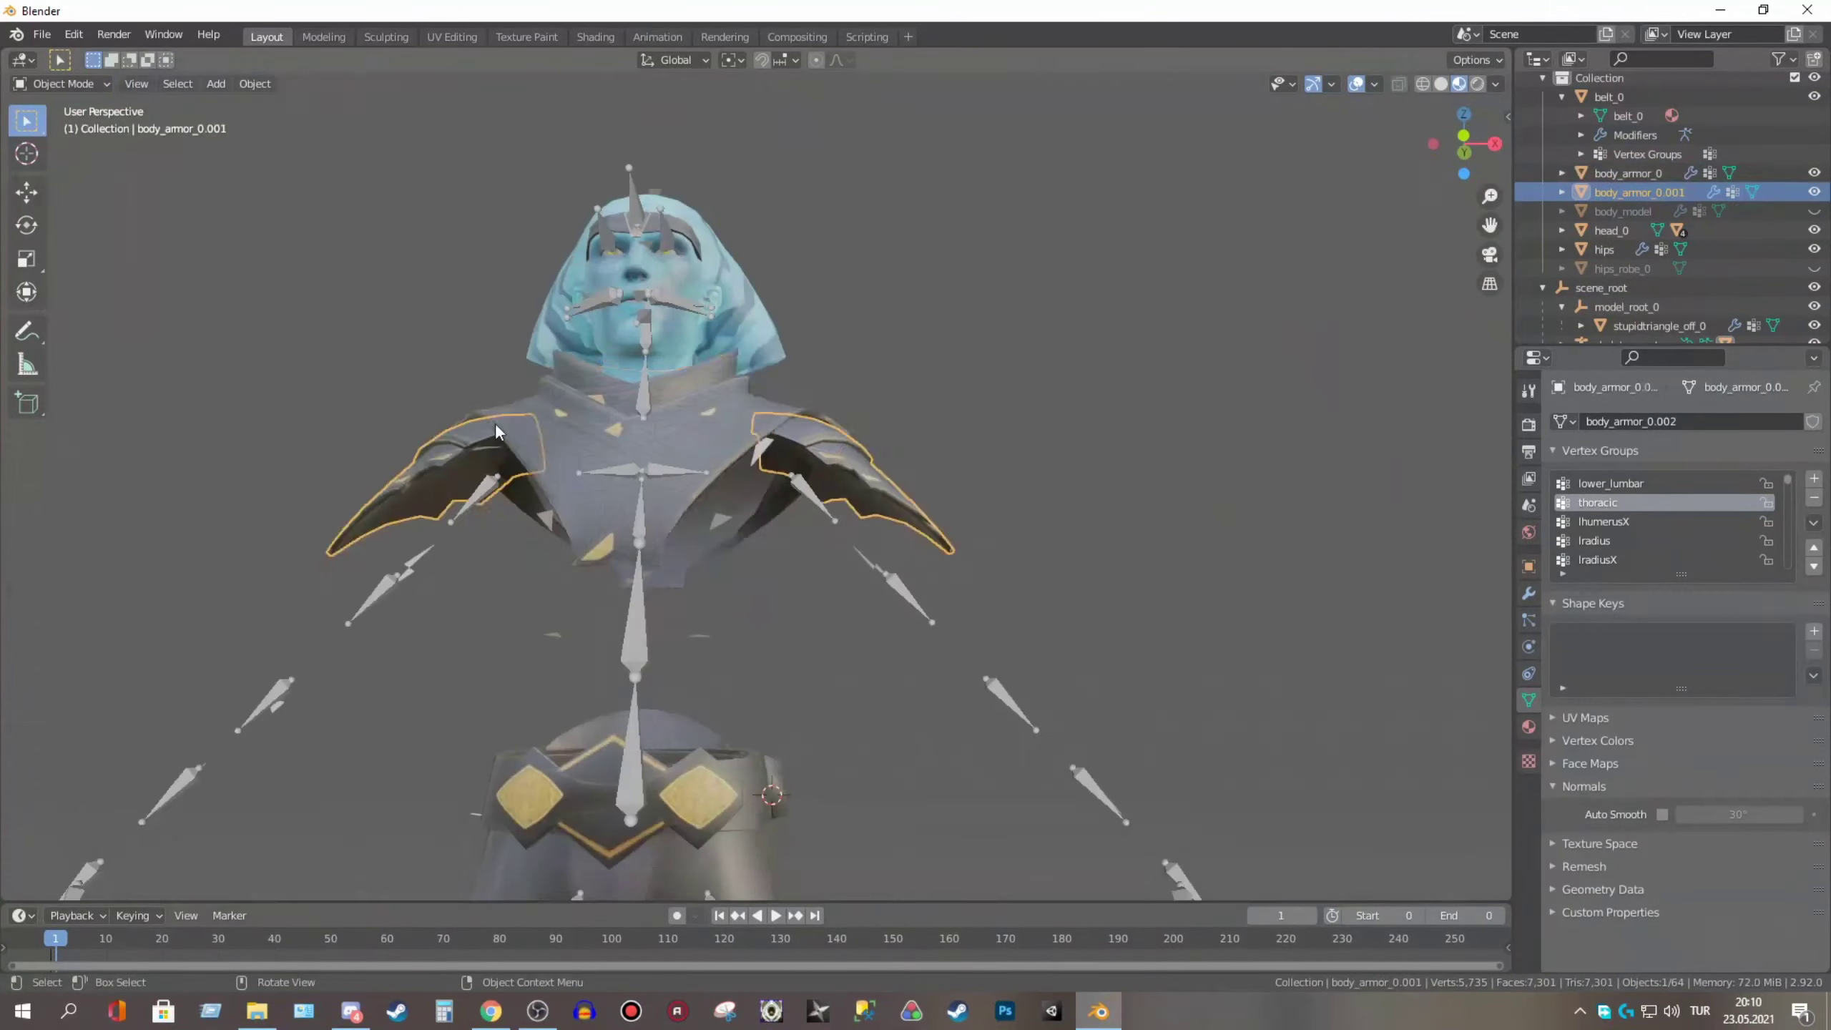
middle_drag(726, 374, 649, 455)
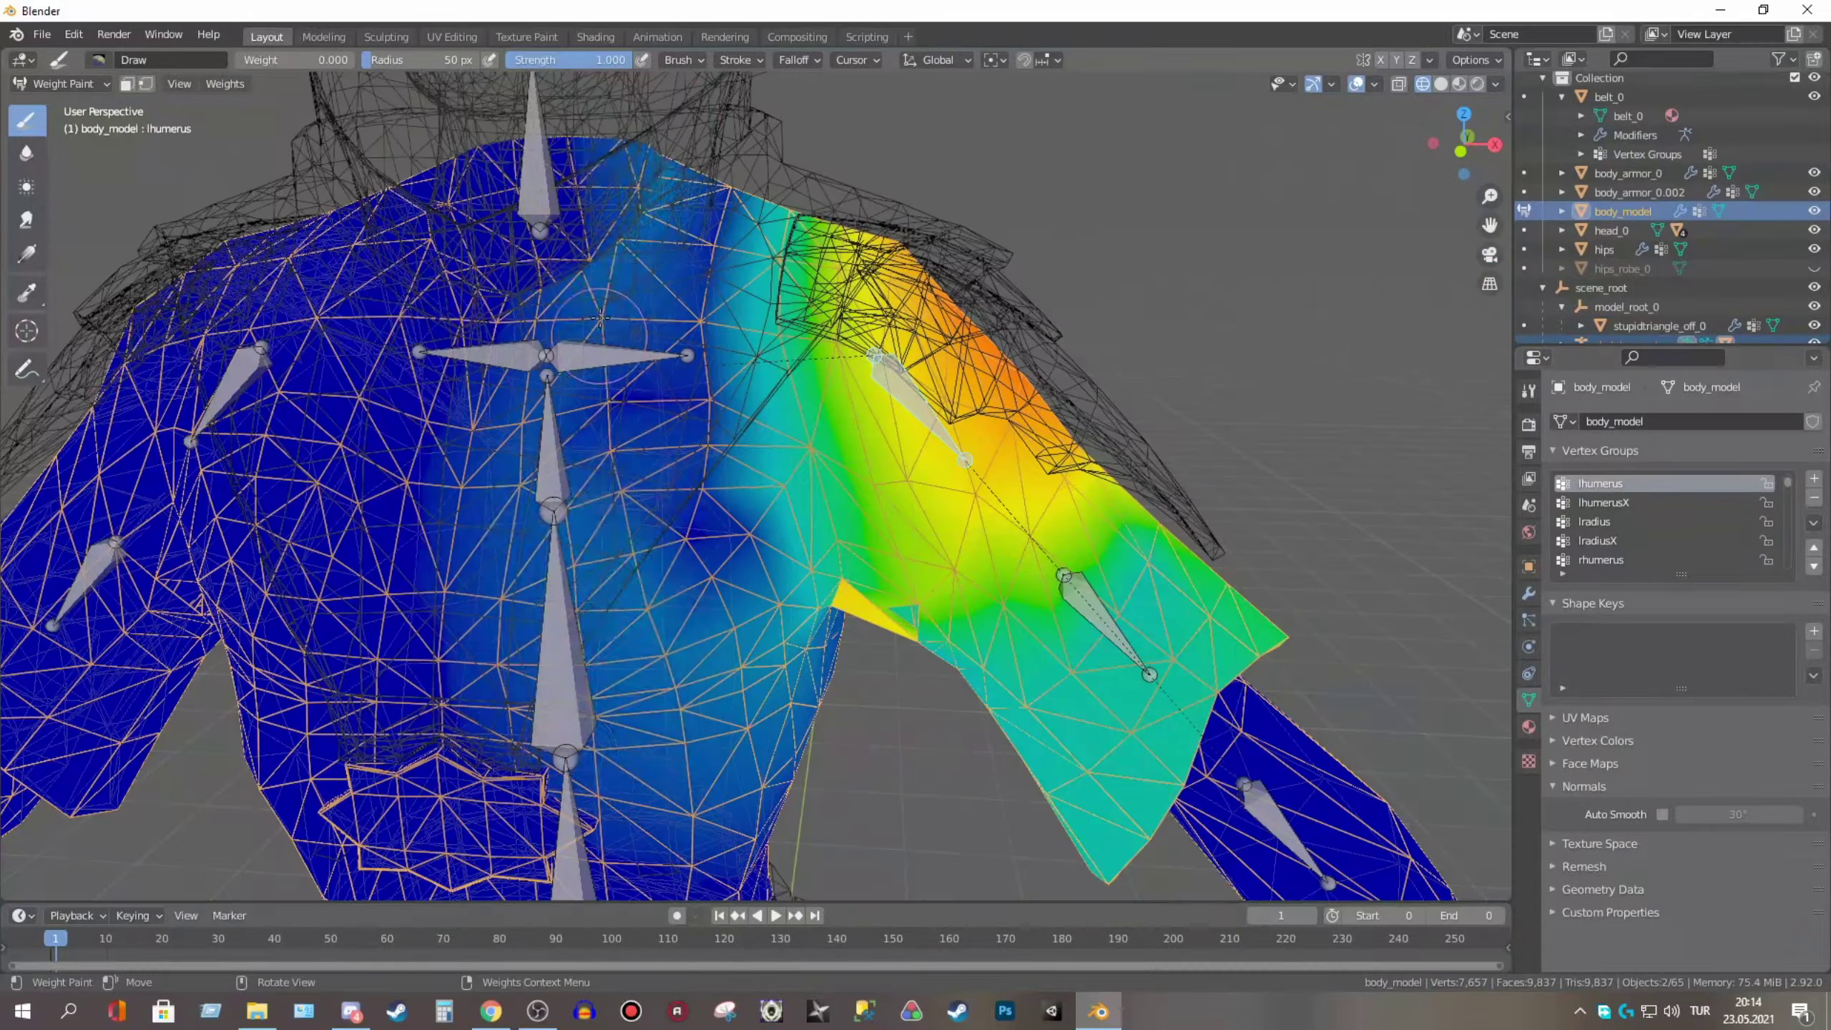
Test-rotate the arm bone and check the shoulder deformation from above
mouse_move(600, 318)
middle_down()
mouse_move(910, 534)
mouse_move(43, 752)
middle_up()
scroll(43, 753, down, 5)
scroll(43, 752, down, 2)
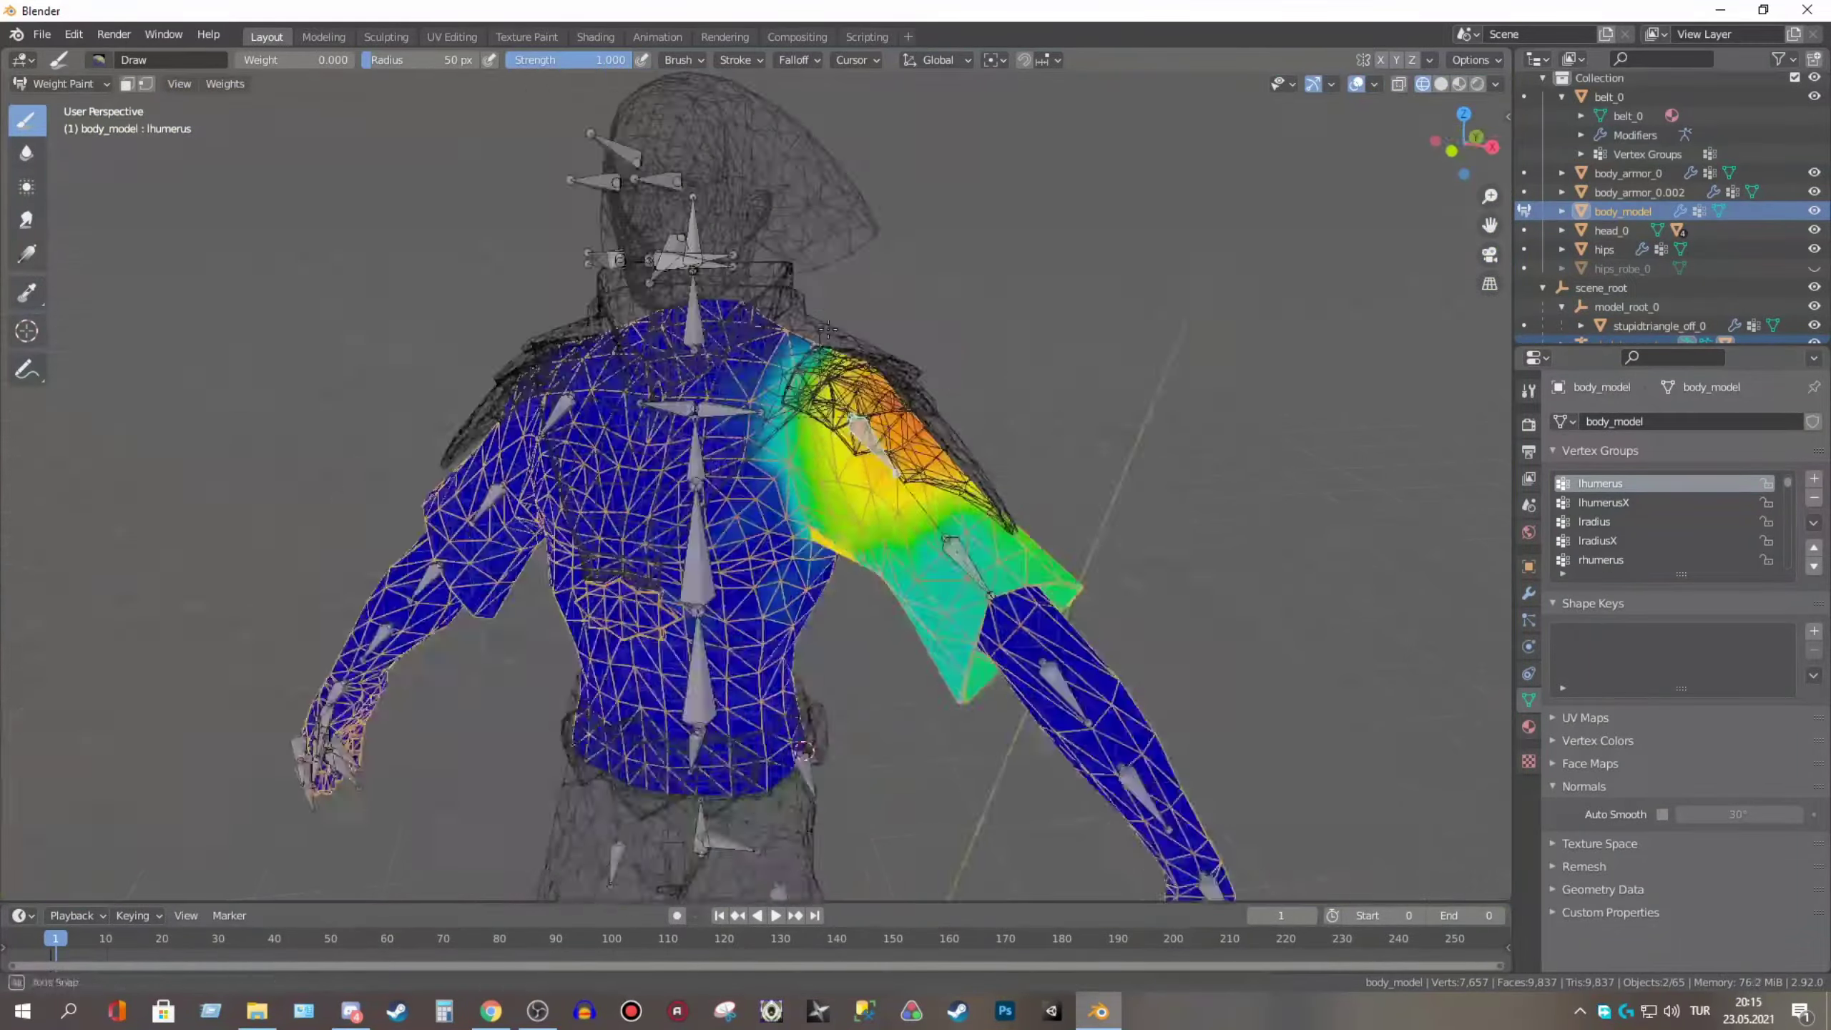
scroll(1272, 464, up, 2)
key(r)
middle_drag(568, 498, 694, 61)
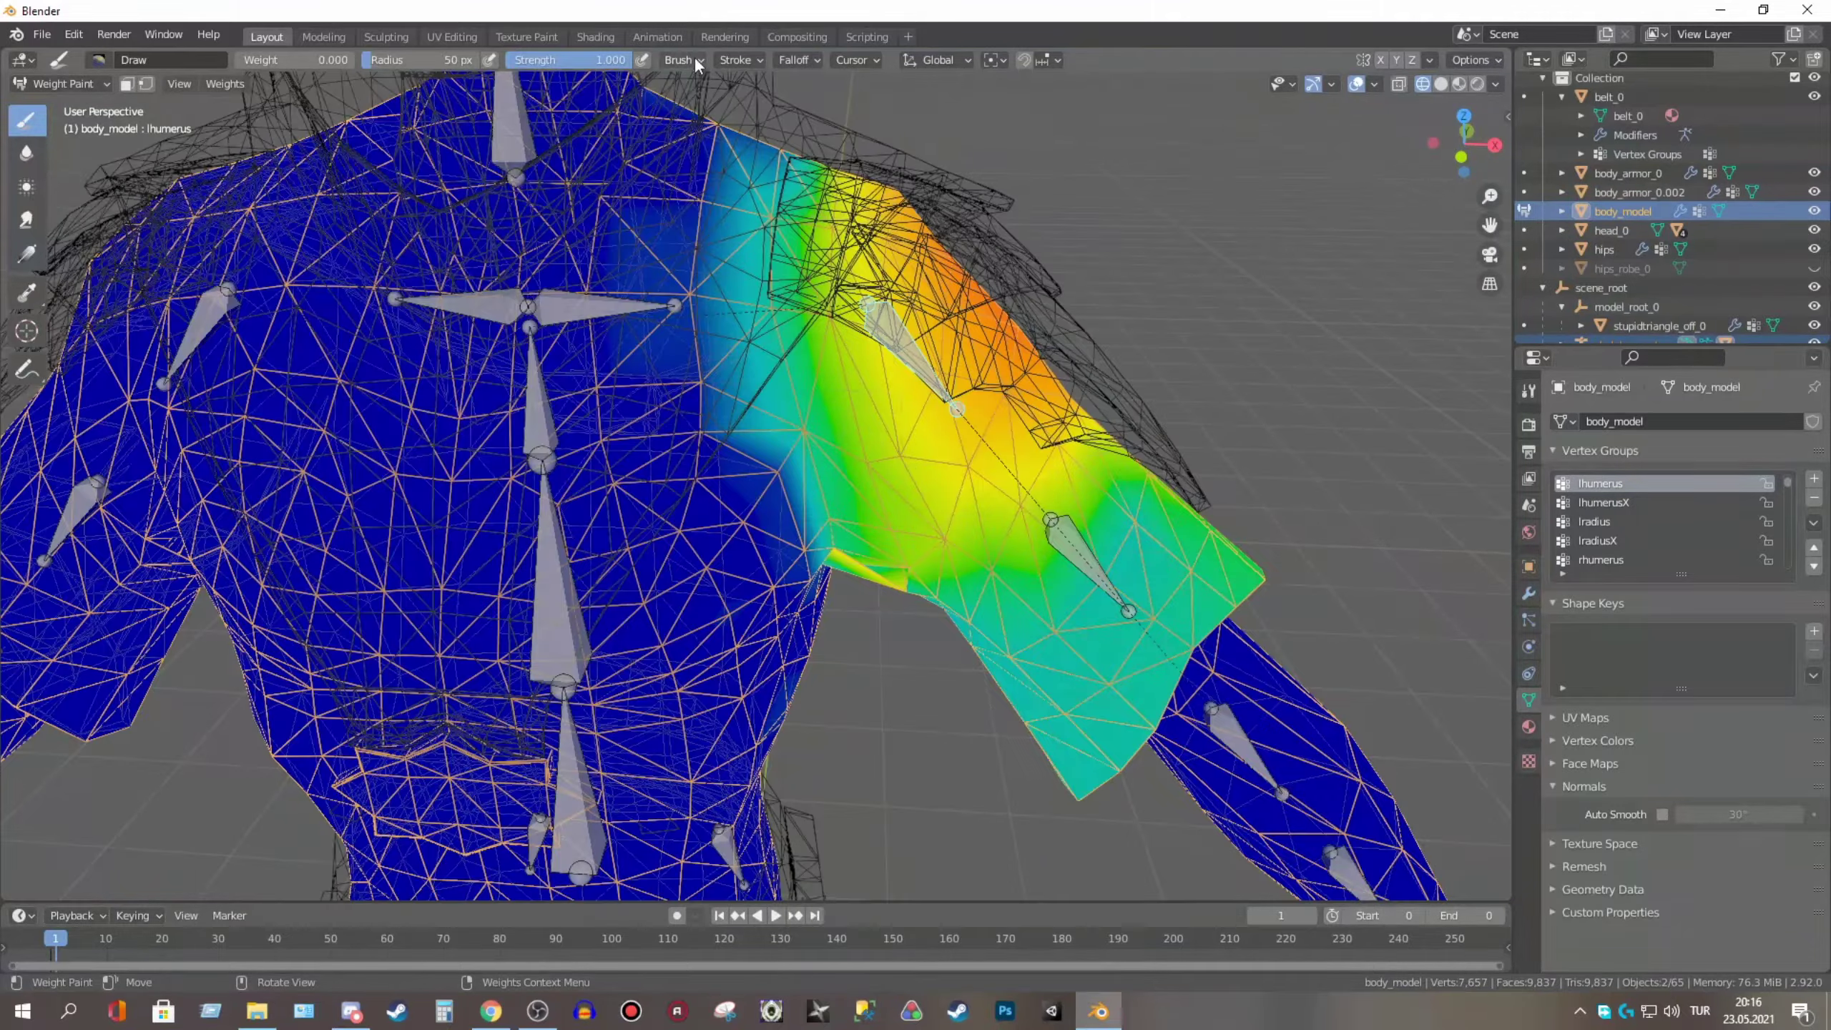
click(674, 369)
Test-rotate the arm bone again, cancel it, and return the body to Edit Mode
scroll(675, 369, up, 2)
scroll(921, 549, up, 3)
scroll(1035, 487, down, 5)
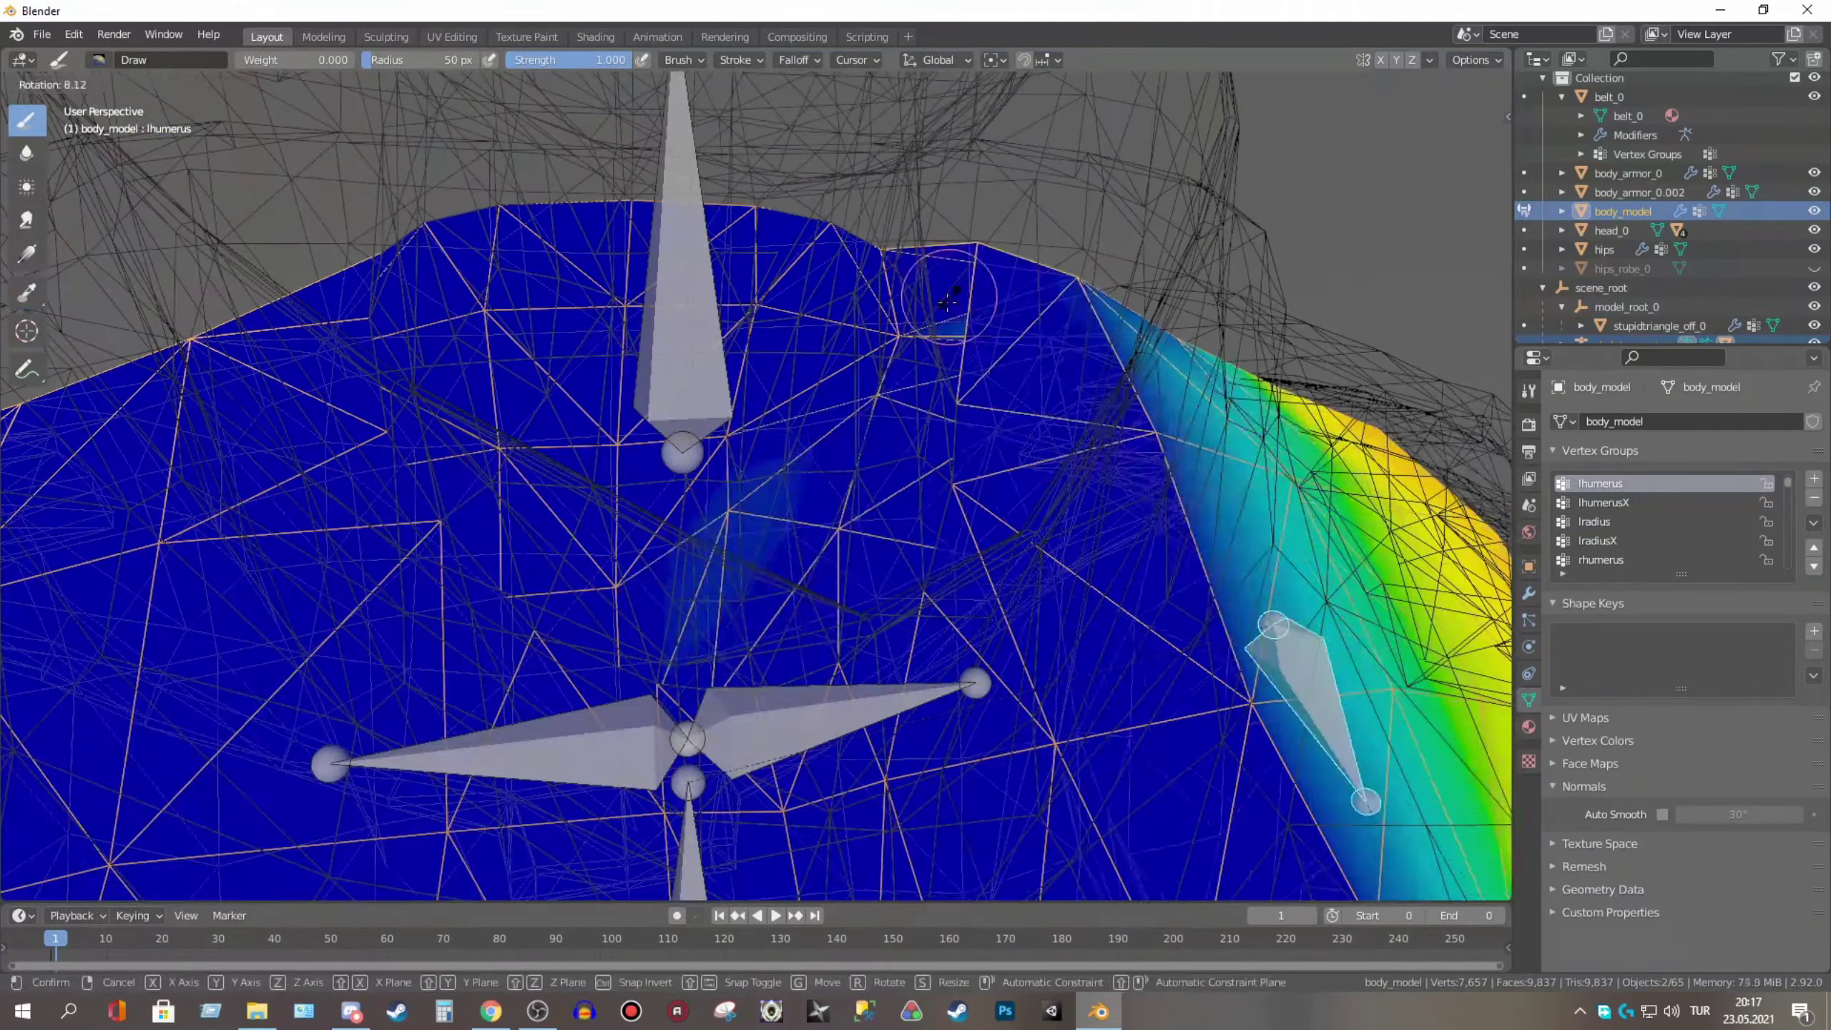
key(r)
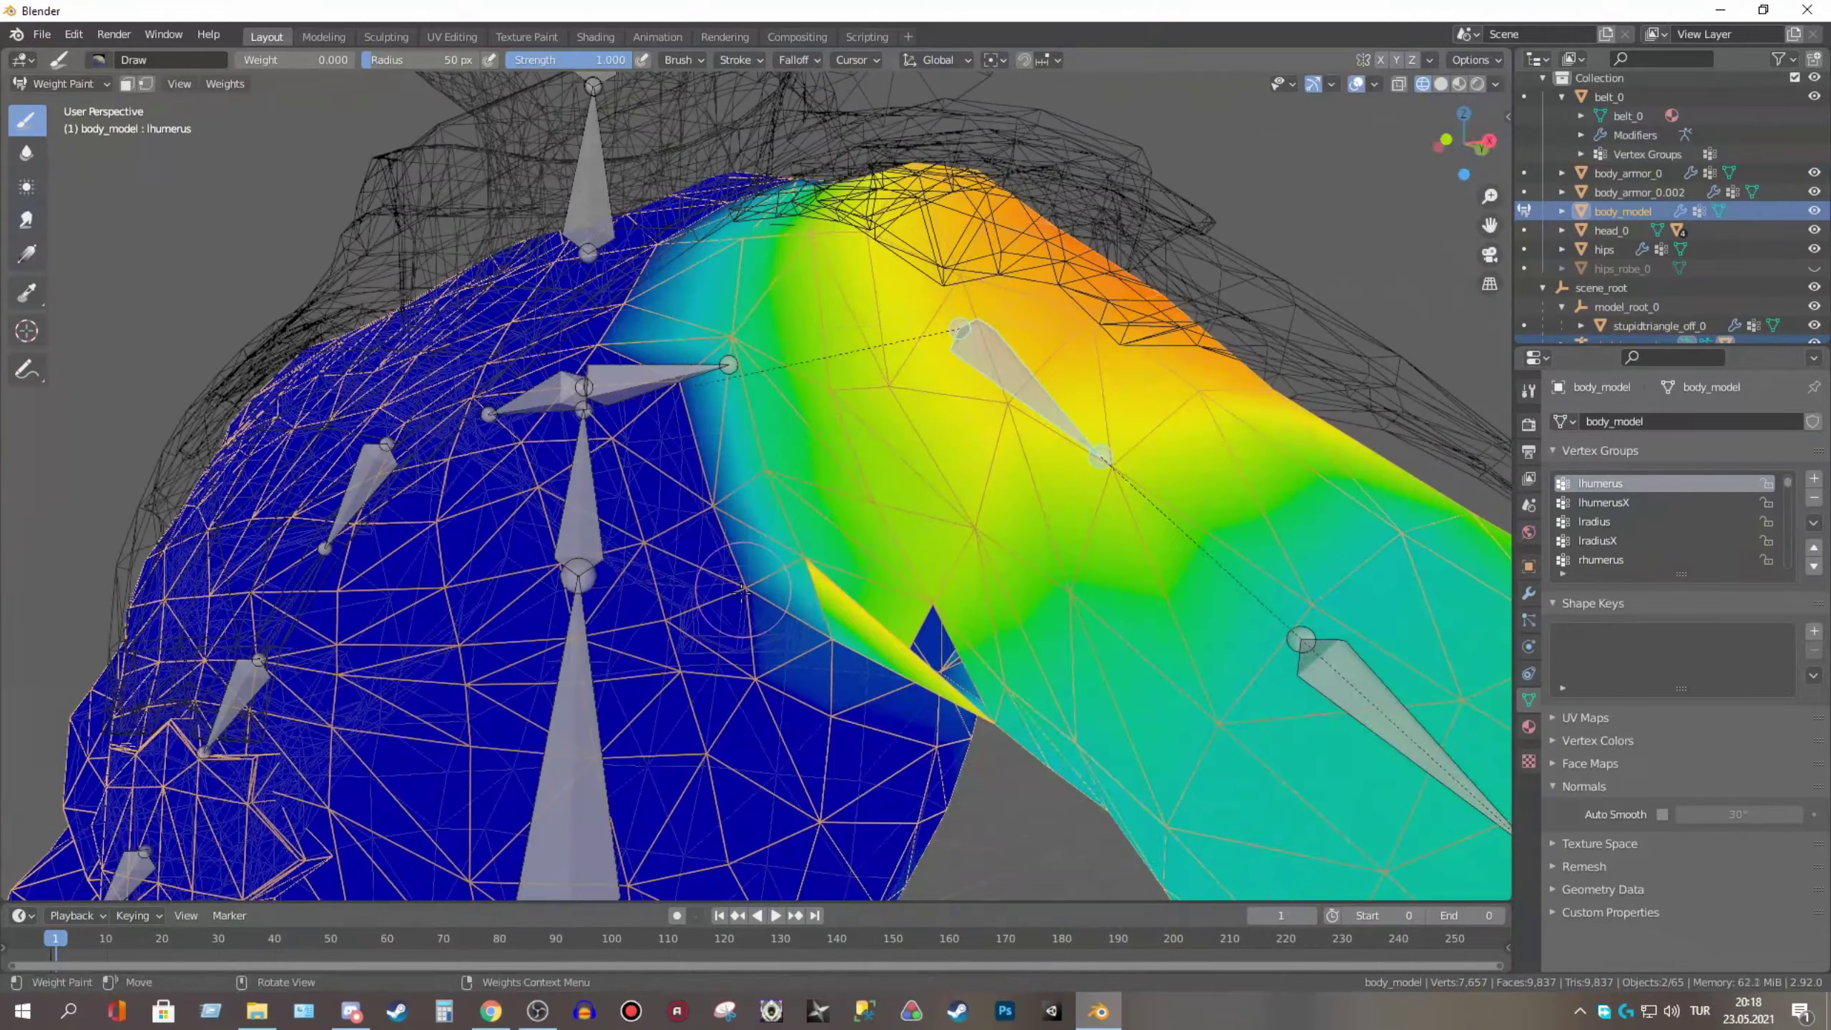
key(r)
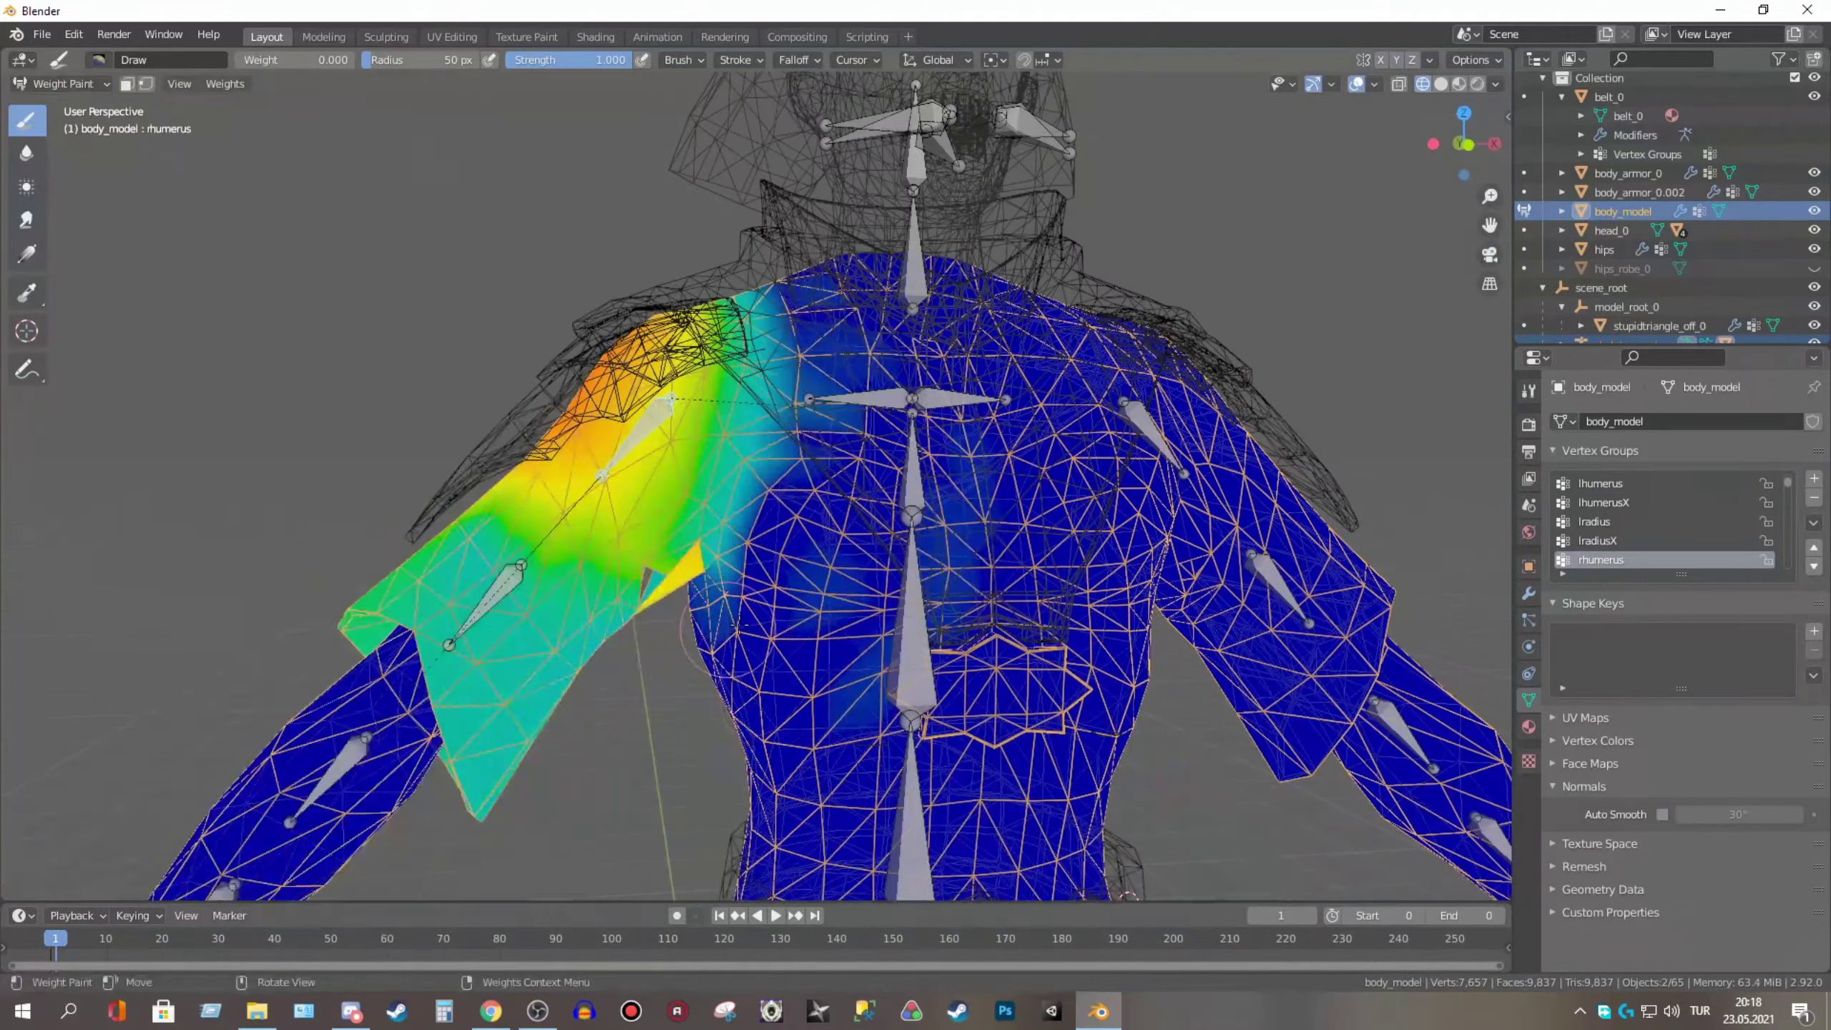
key(Escape)
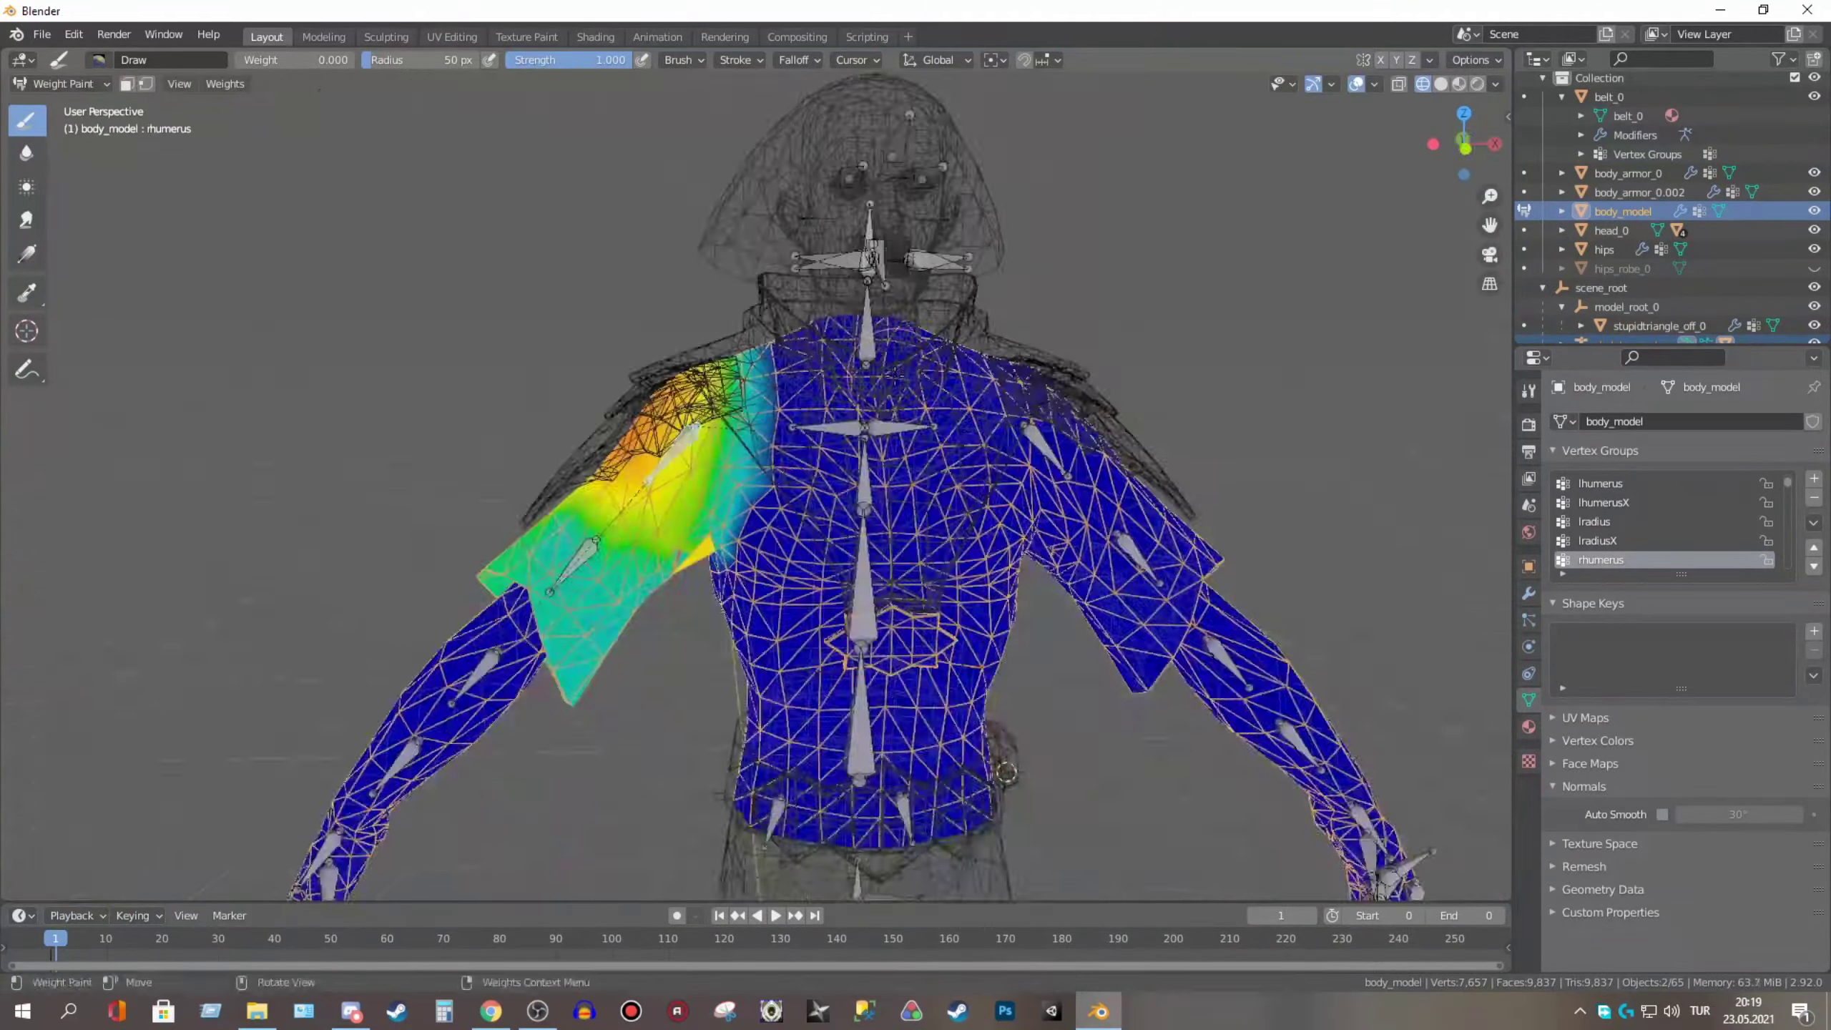
key(Tab)
scroll(714, 642, up, 3)
key(c)
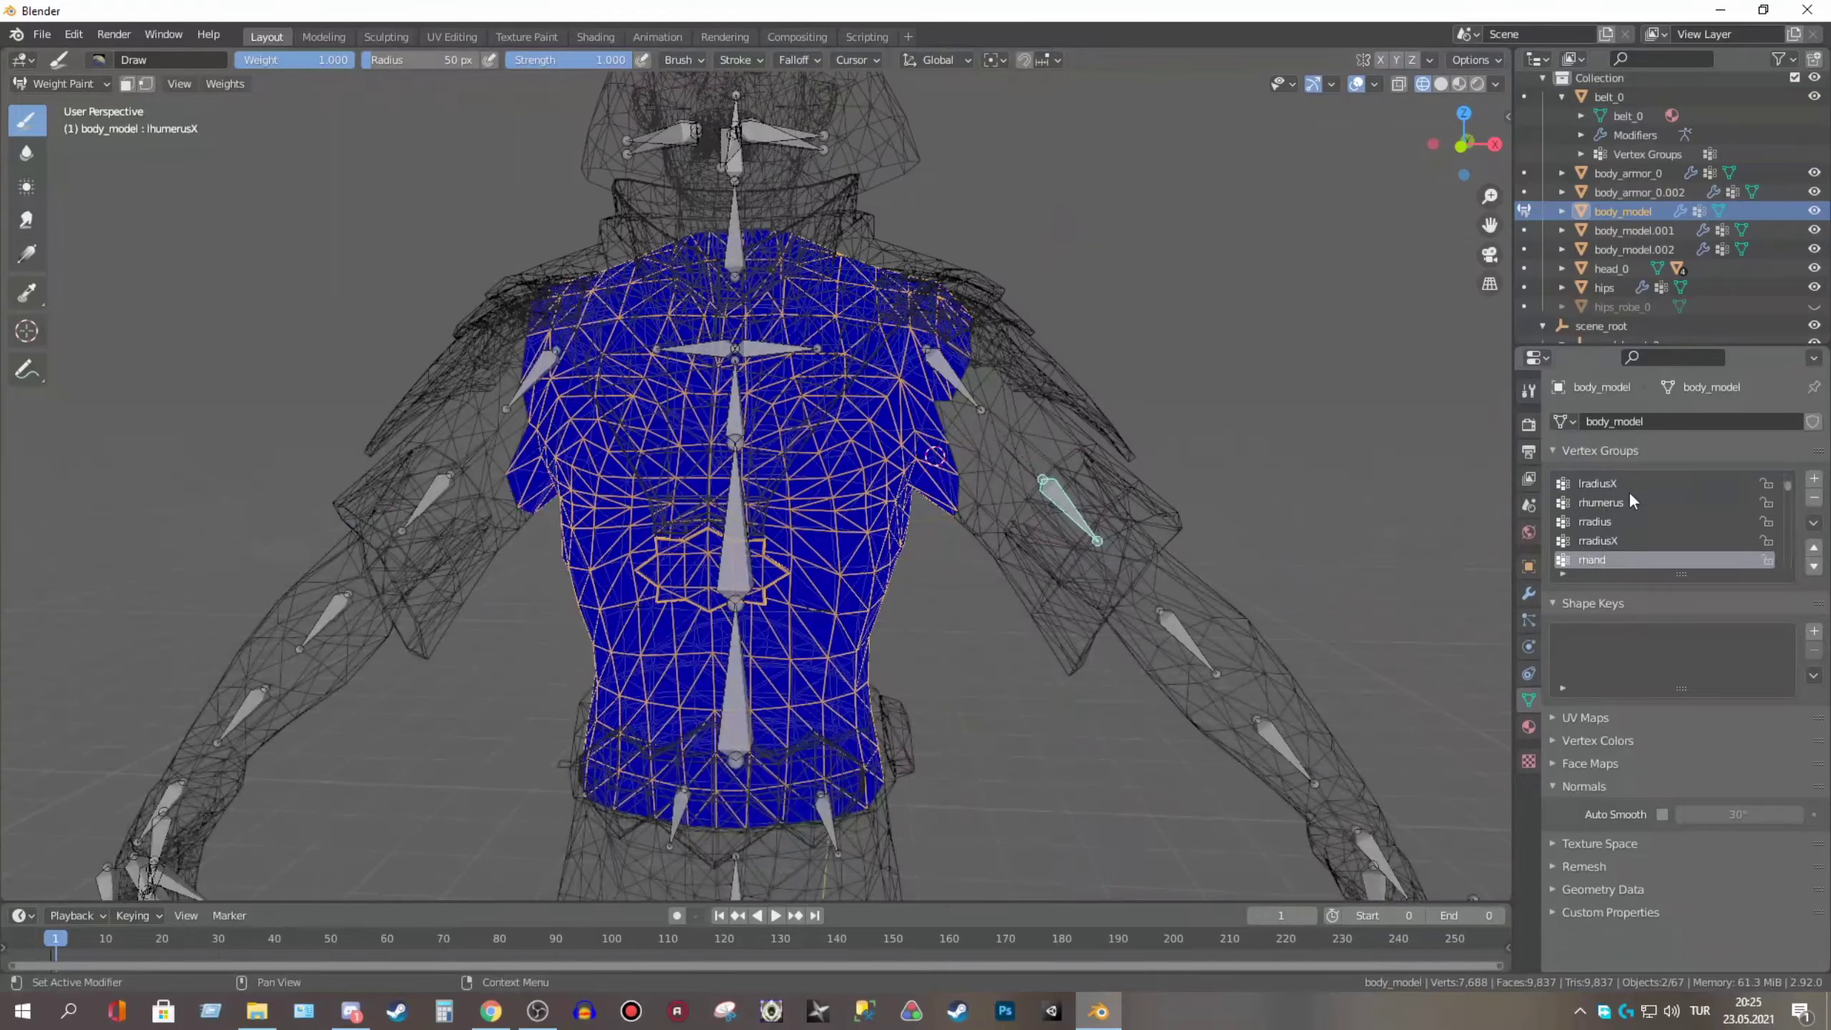
Make rhumerus the body's active vertex group for painting
click(1600, 521)
scroll(1615, 548, down, 5)
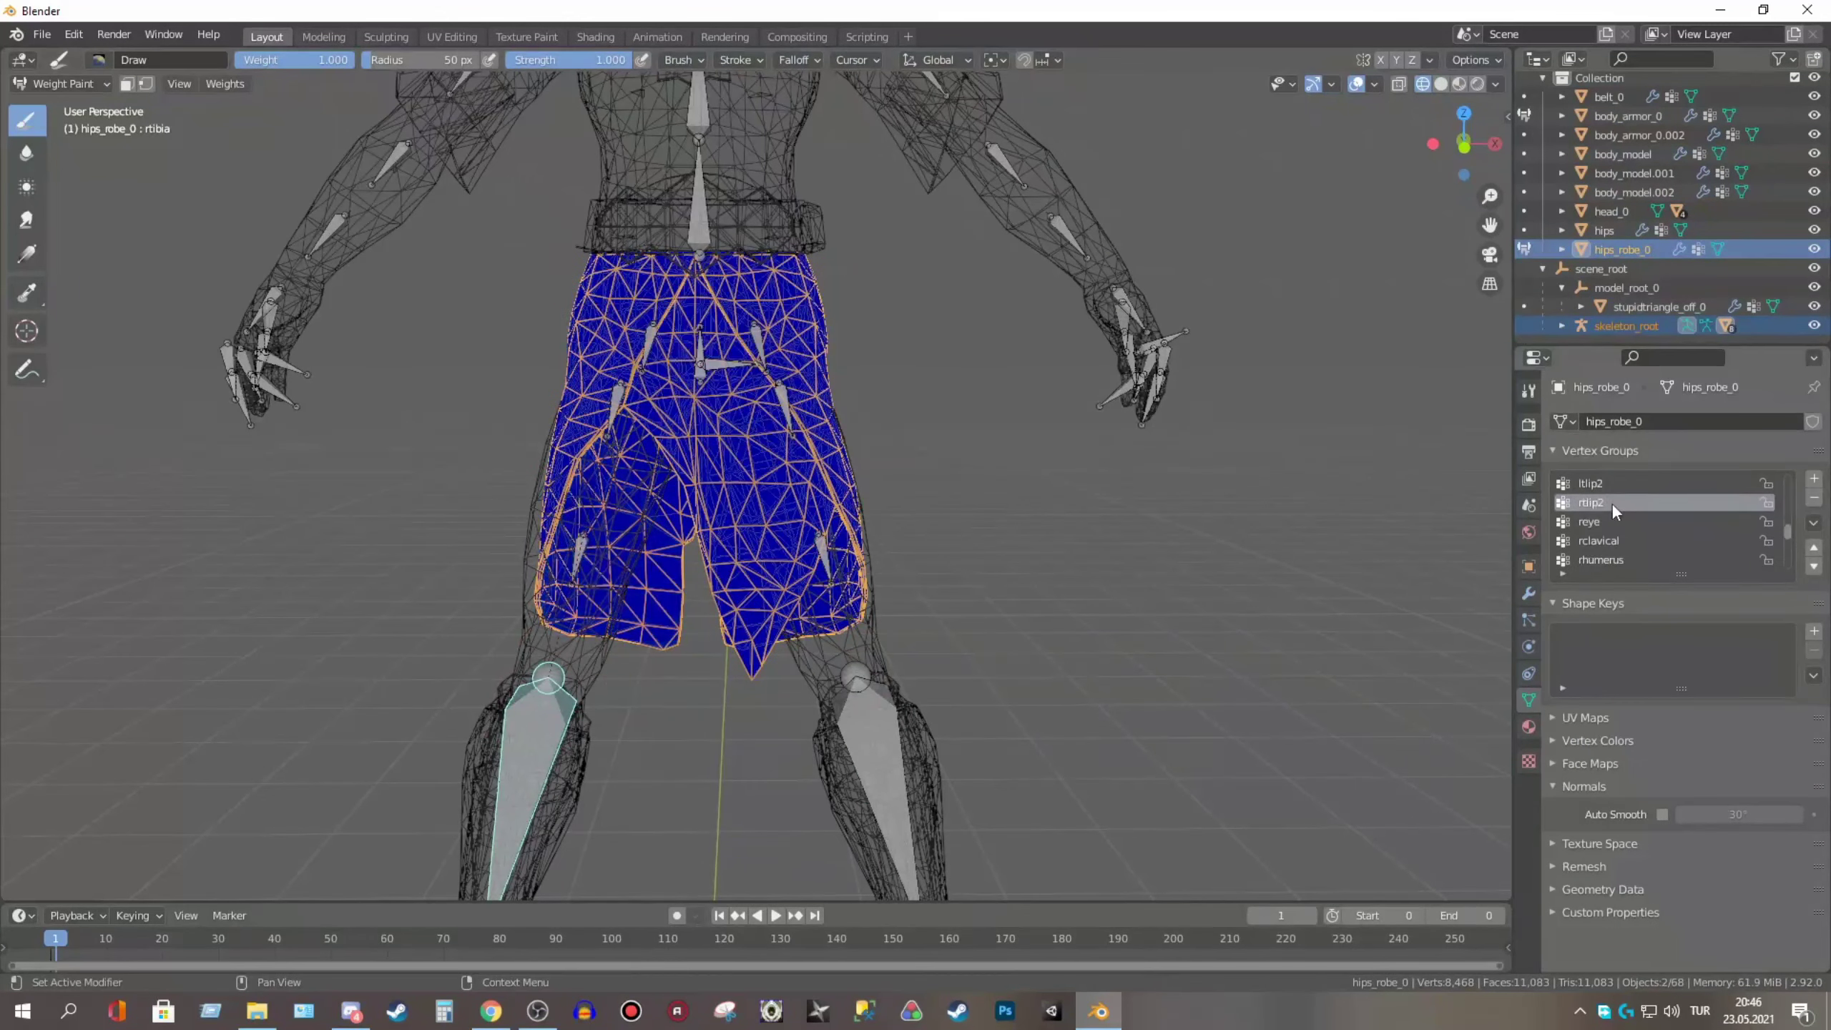
Orbit and zoom to view the whole hip robe from the front
alt+middle_drag(1057, 392, 1081, 497)
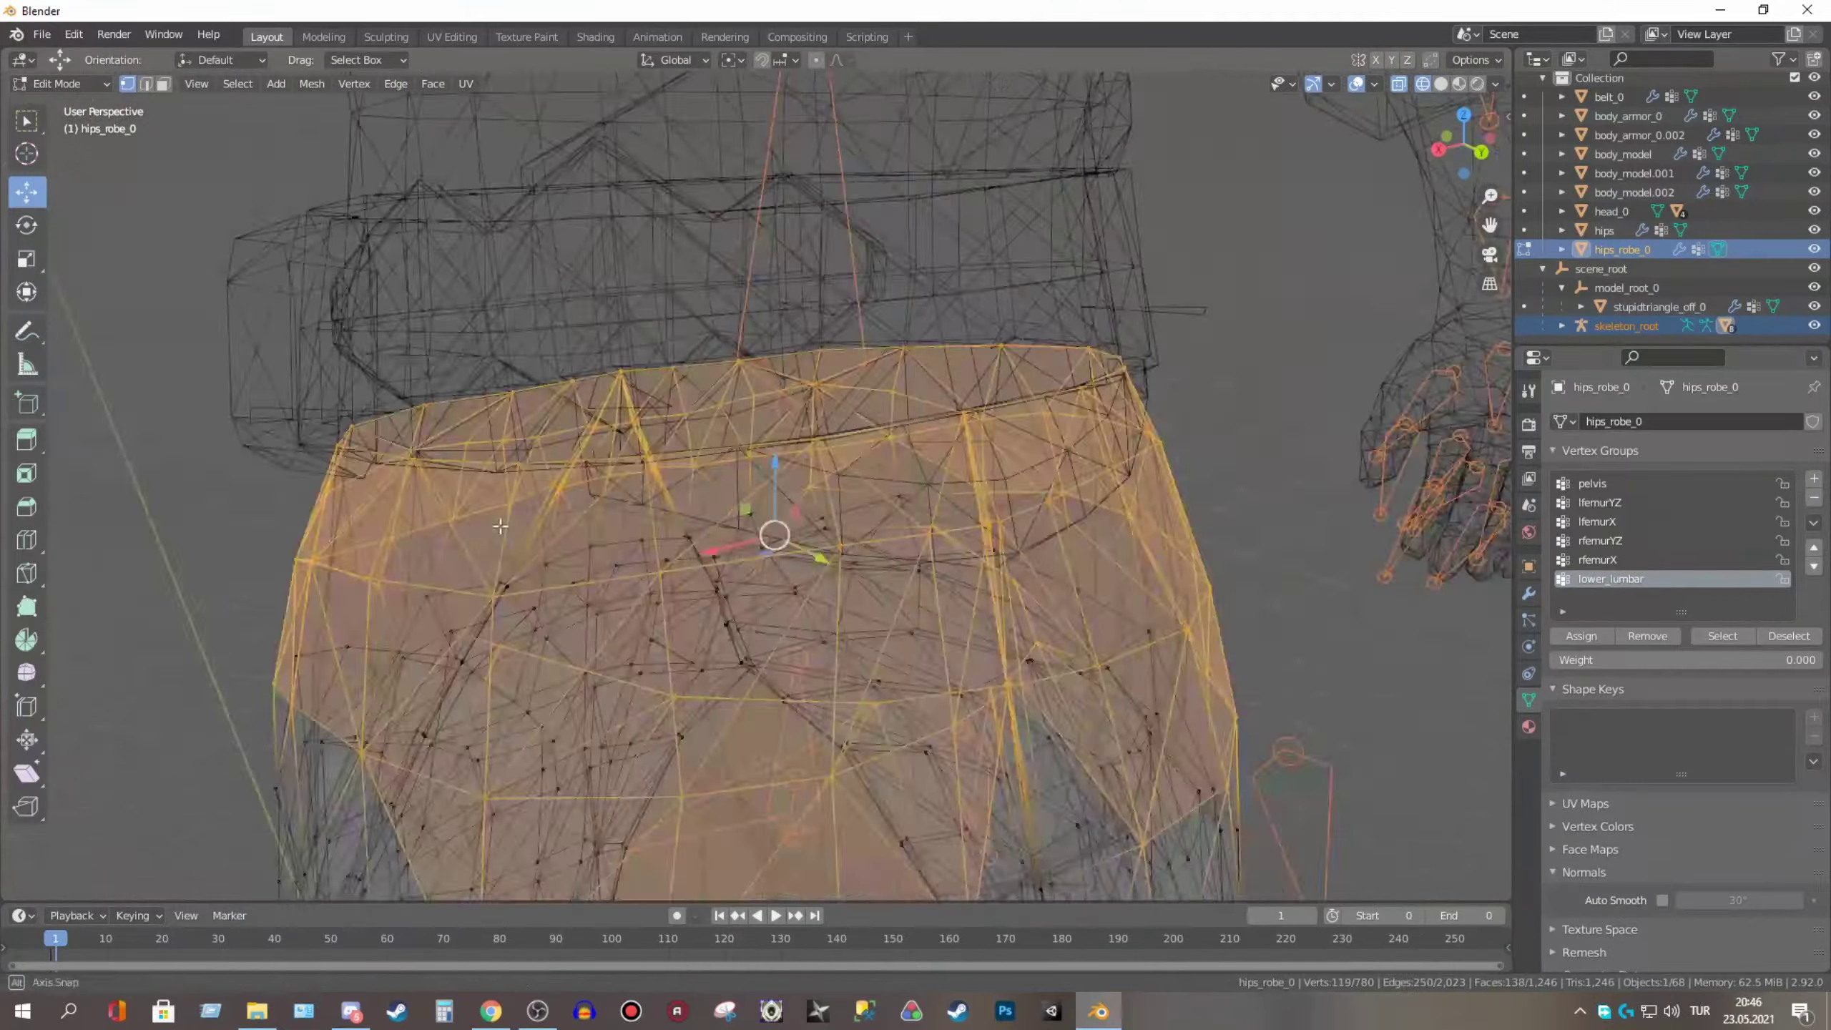
scroll(1081, 498, down, 5)
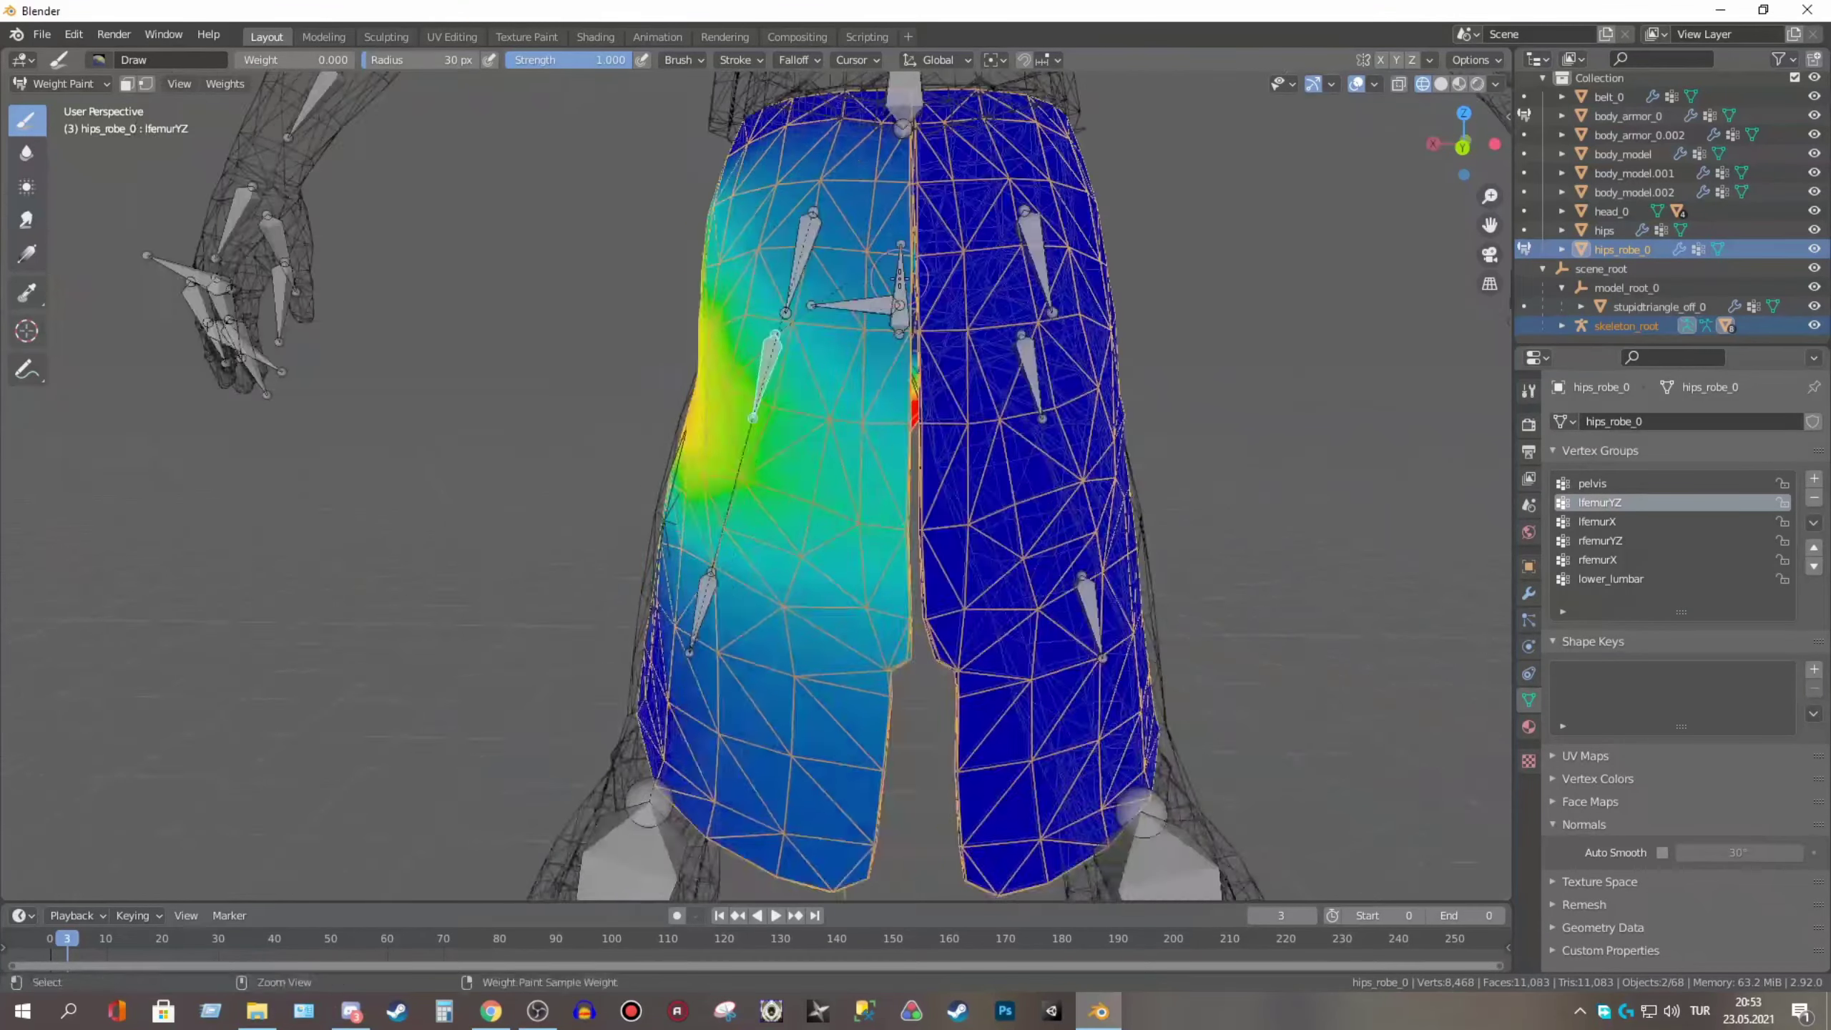
Test-rotate the leg bone twice and inspect the robe weights from another angle
key(r)
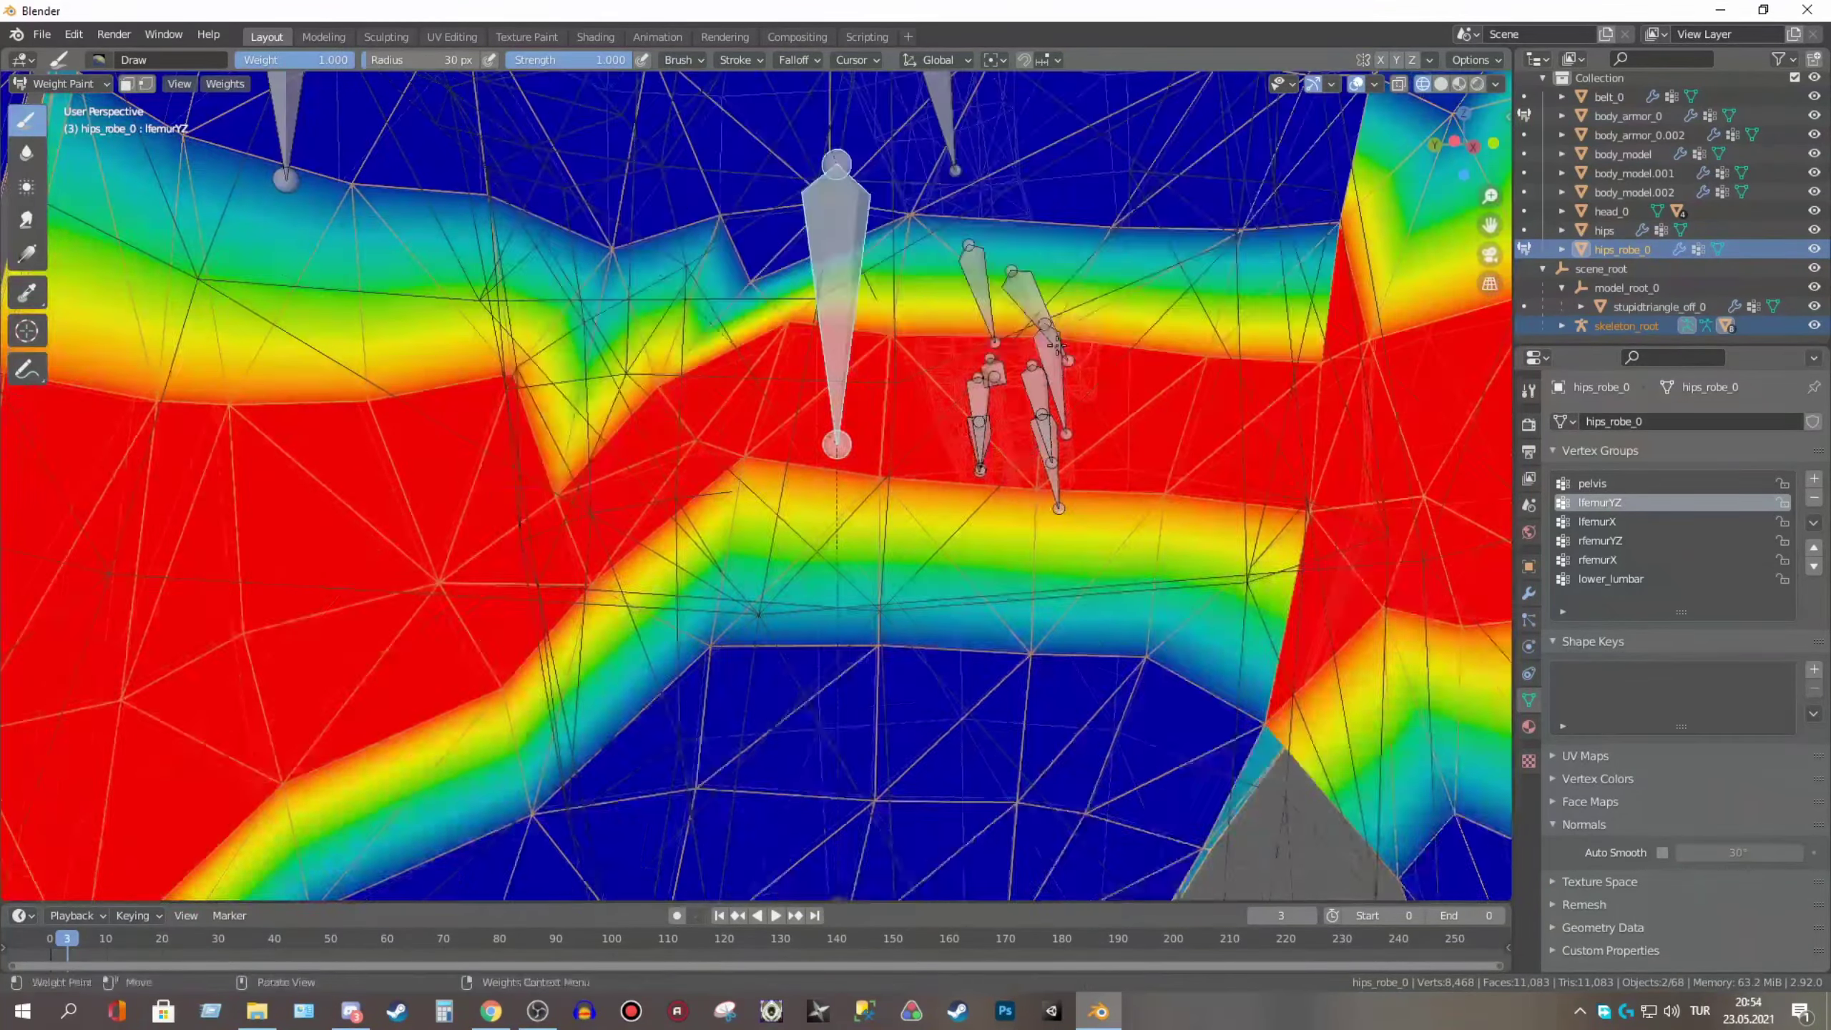
key(r)
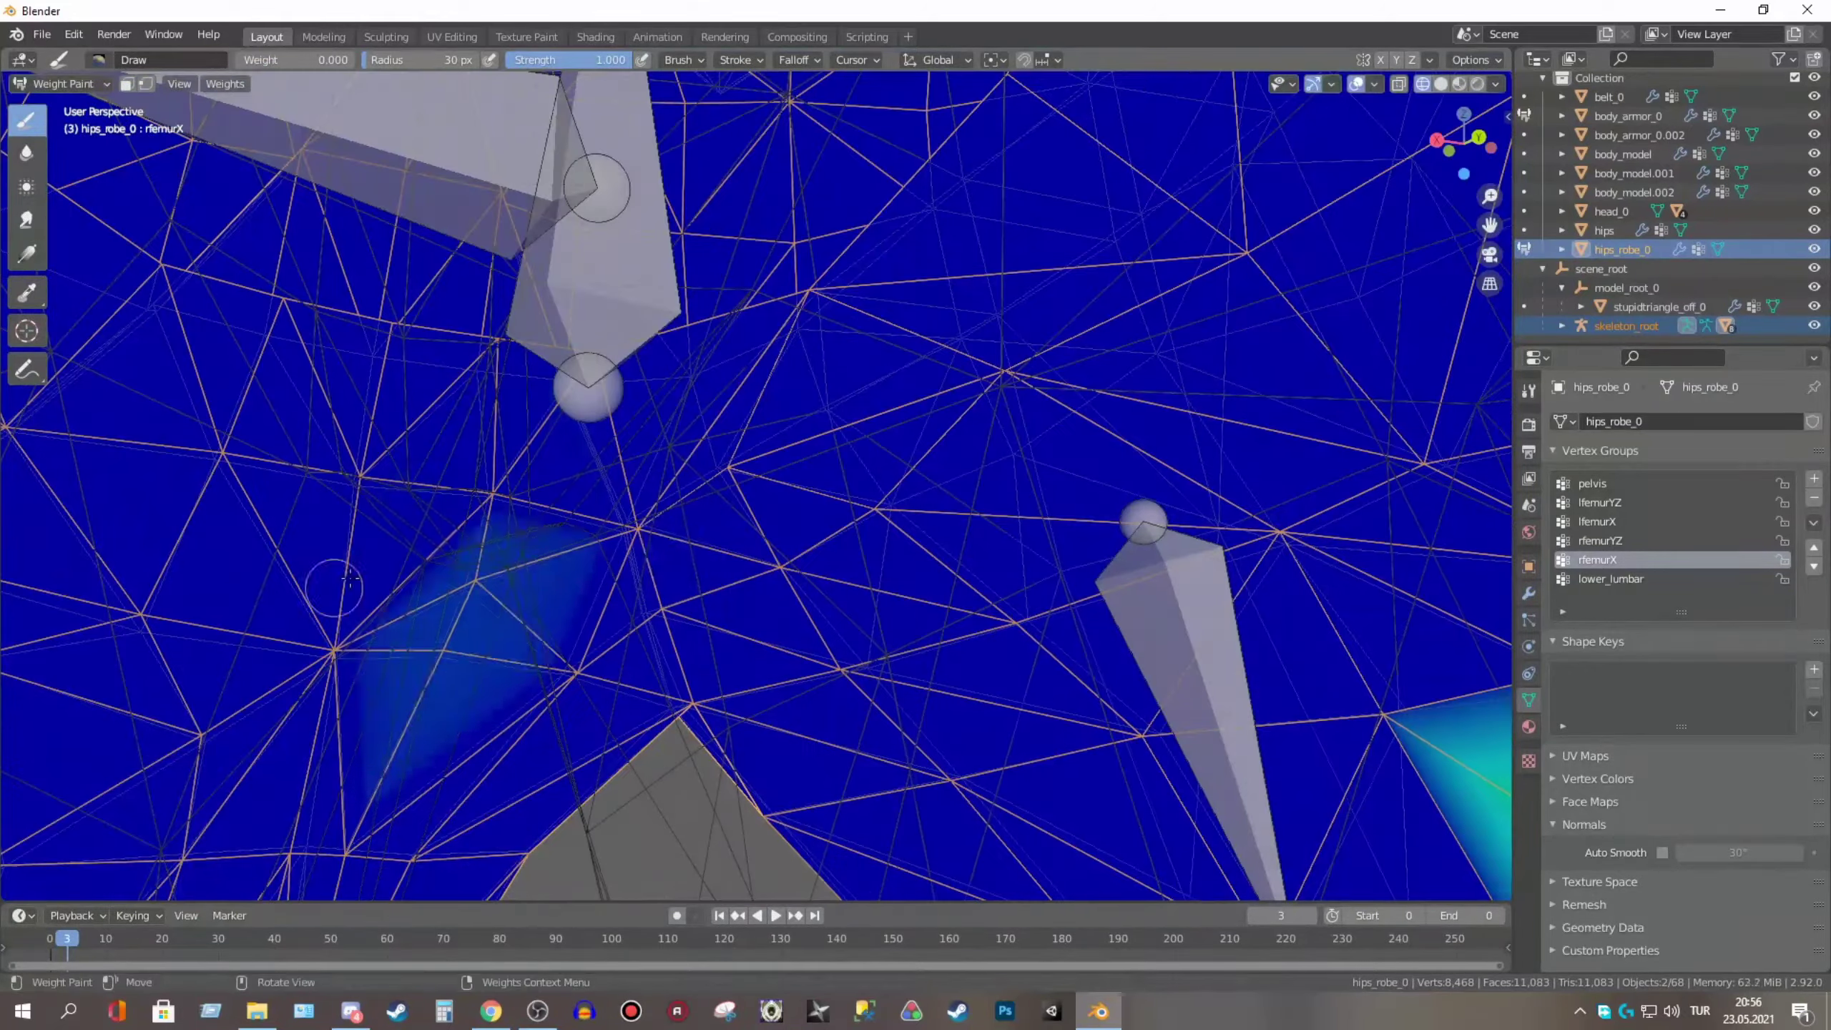
middle_drag(350, 580, 940, 353)
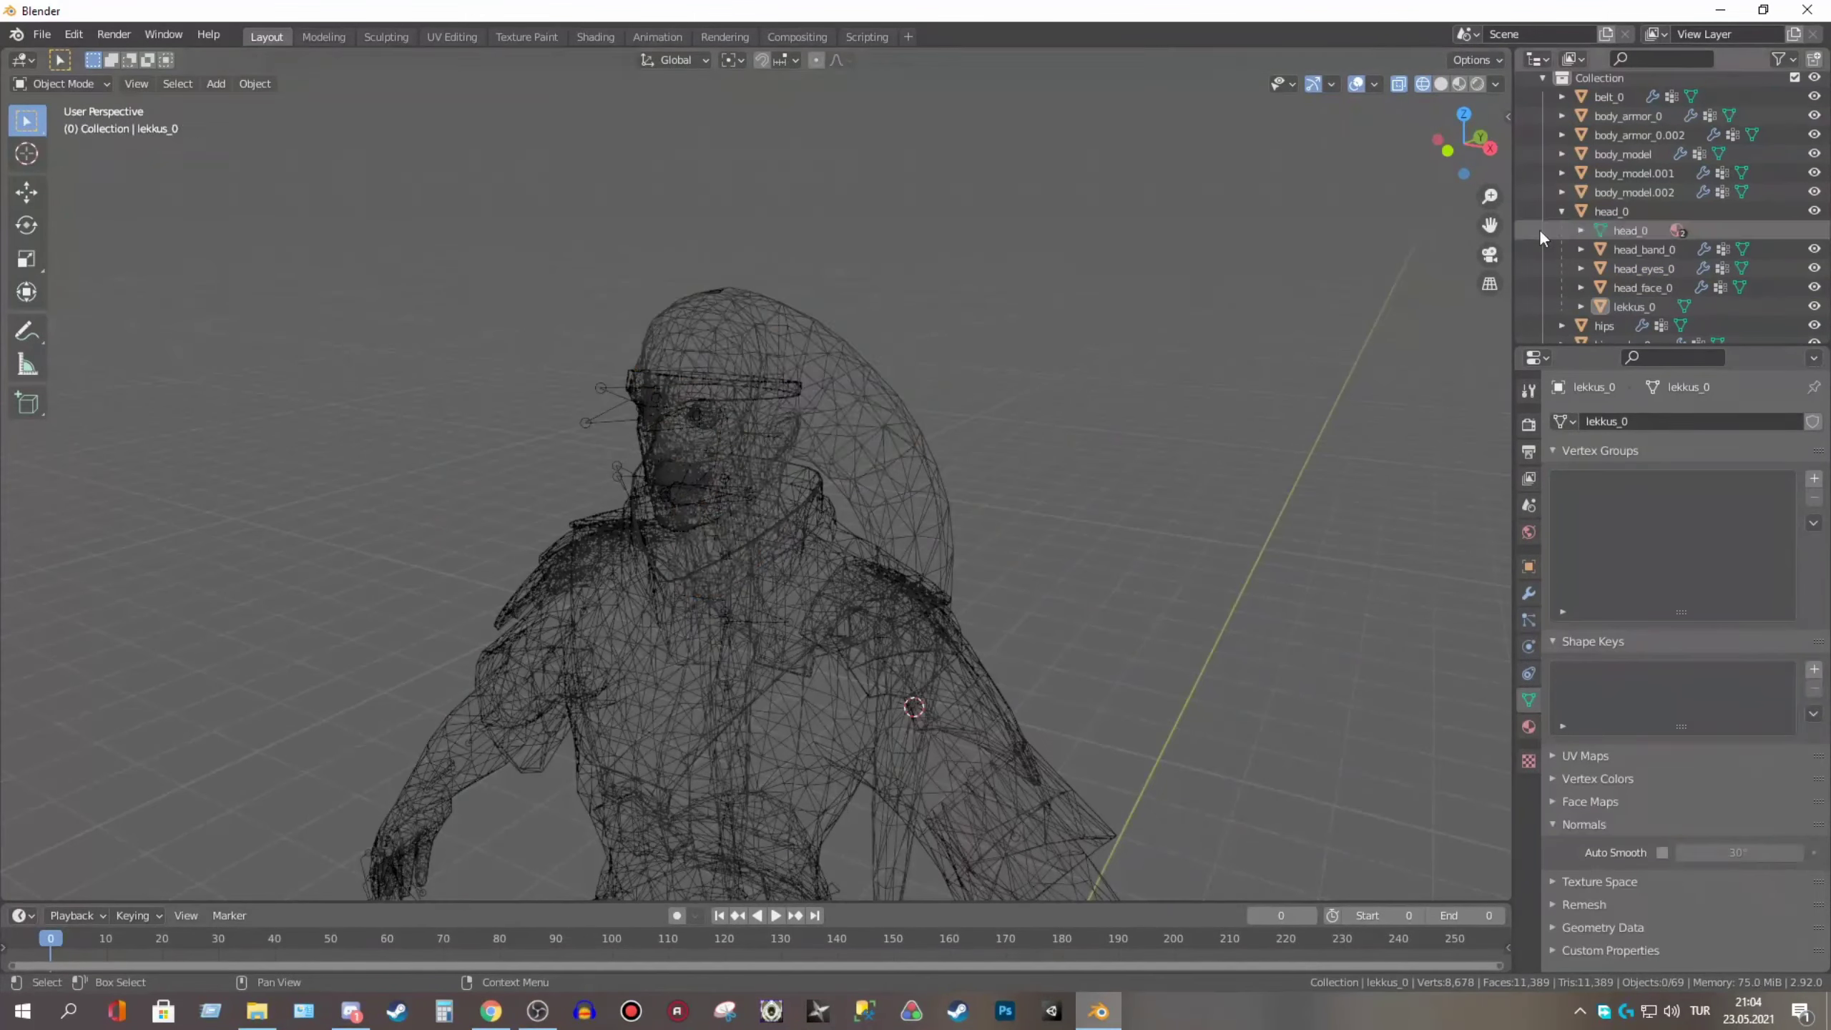
Orbit to a front view of the model and select the body mesh
scroll(983, 473, down, 2)
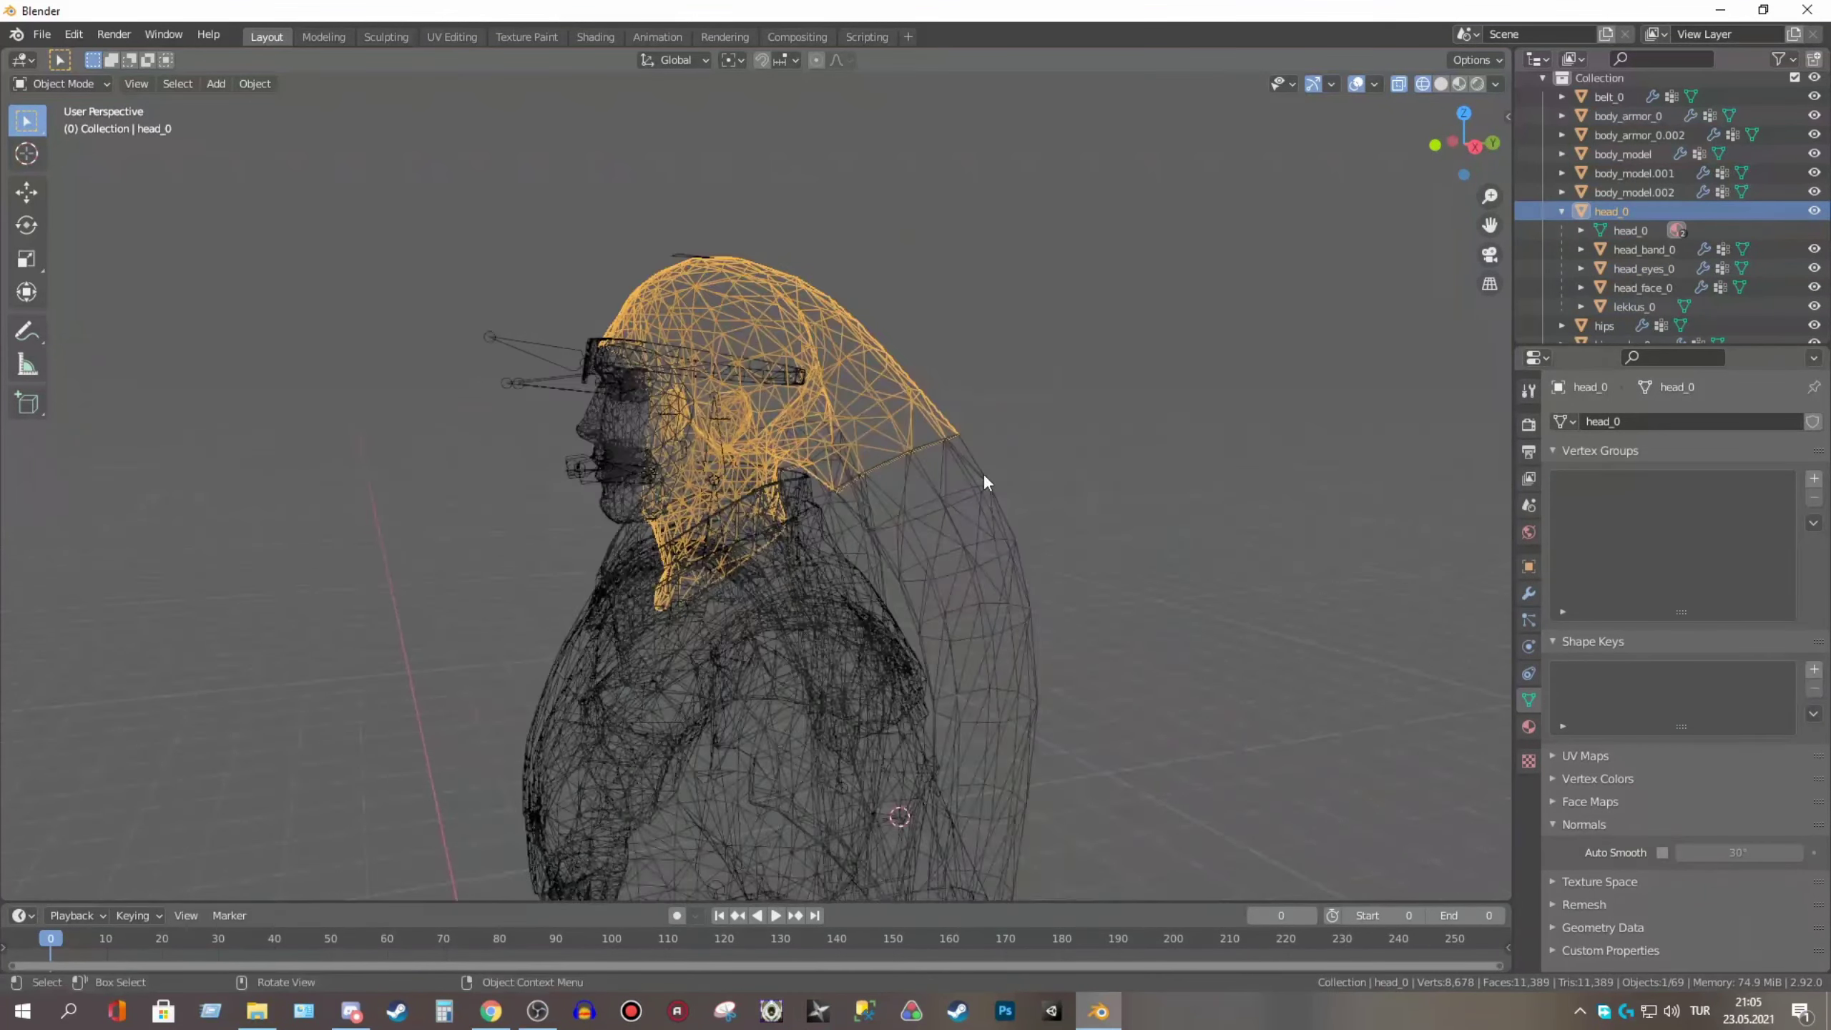
scroll(910, 426, down, 3)
middle_drag(910, 426, 738, 565)
click(738, 566)
scroll(715, 638, up, 10)
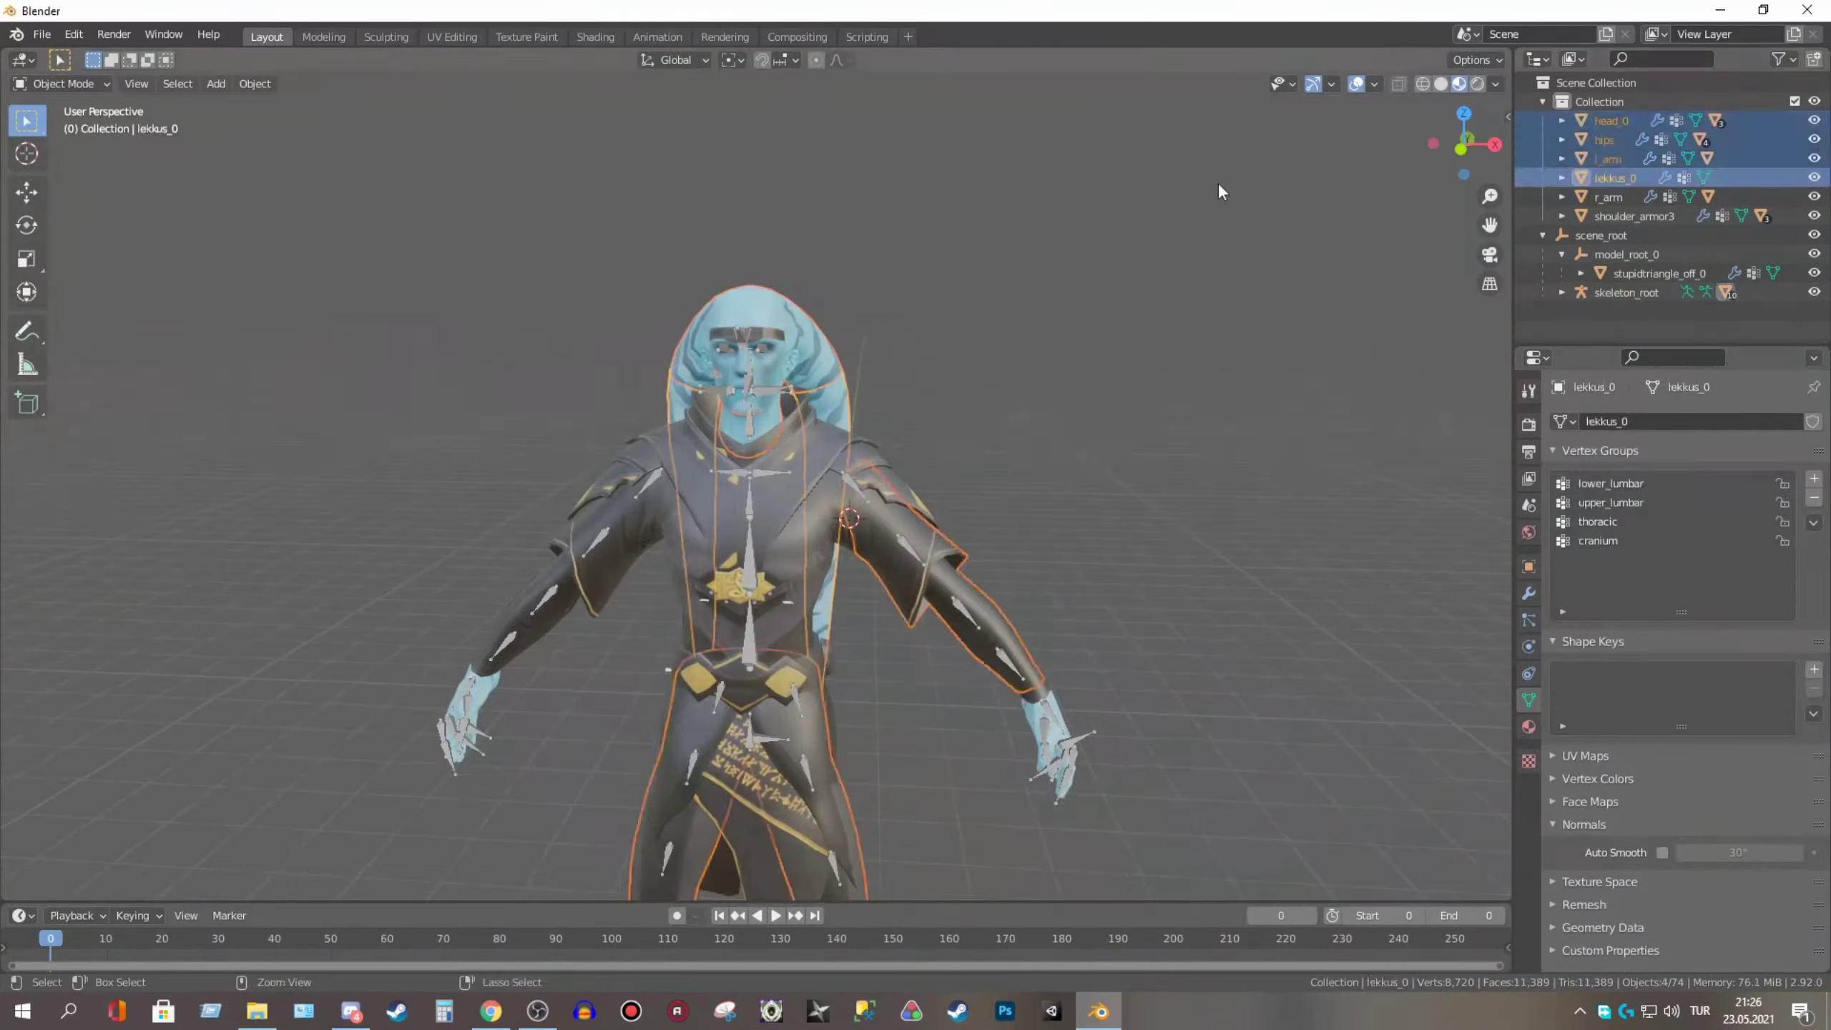
Parent shoulder_armor1 and shoulder_armor2 to the torso with Keep Transform, then pick an arm vertex group
ctrl+click(1652, 272)
ctrl+click(1652, 254)
key(ctrl+p)
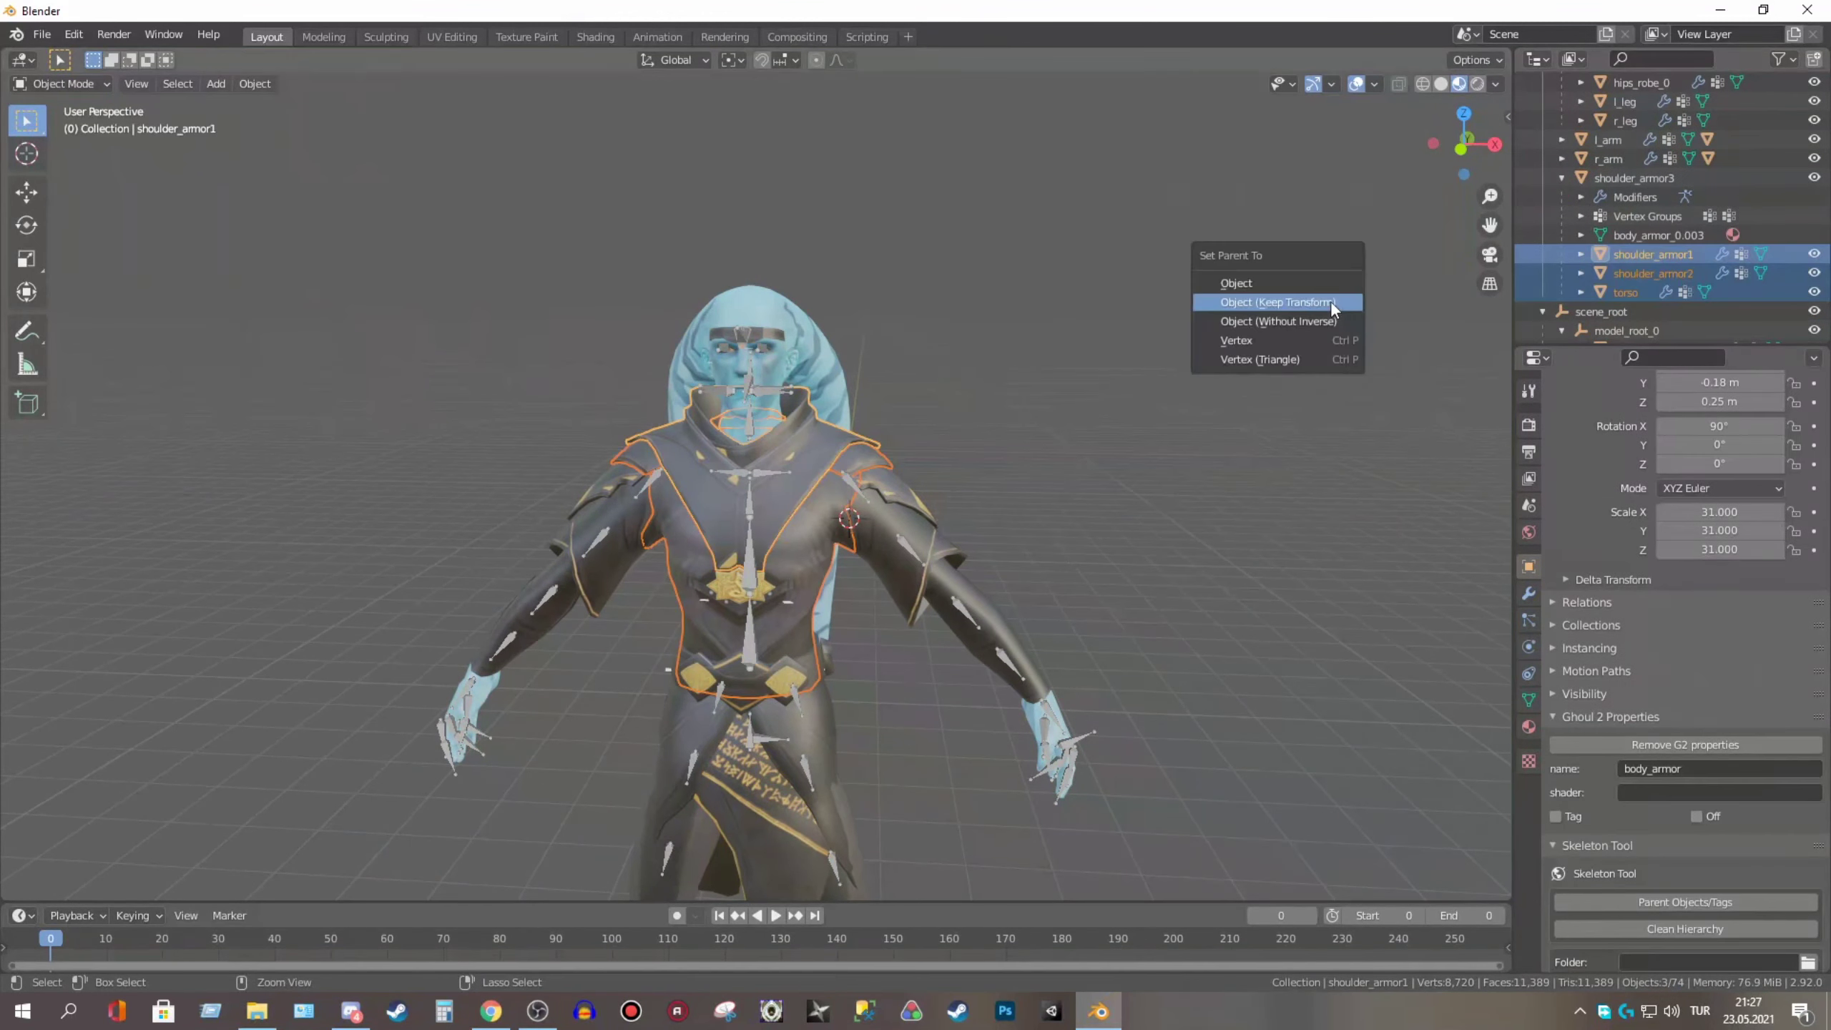
double_click(1673, 222)
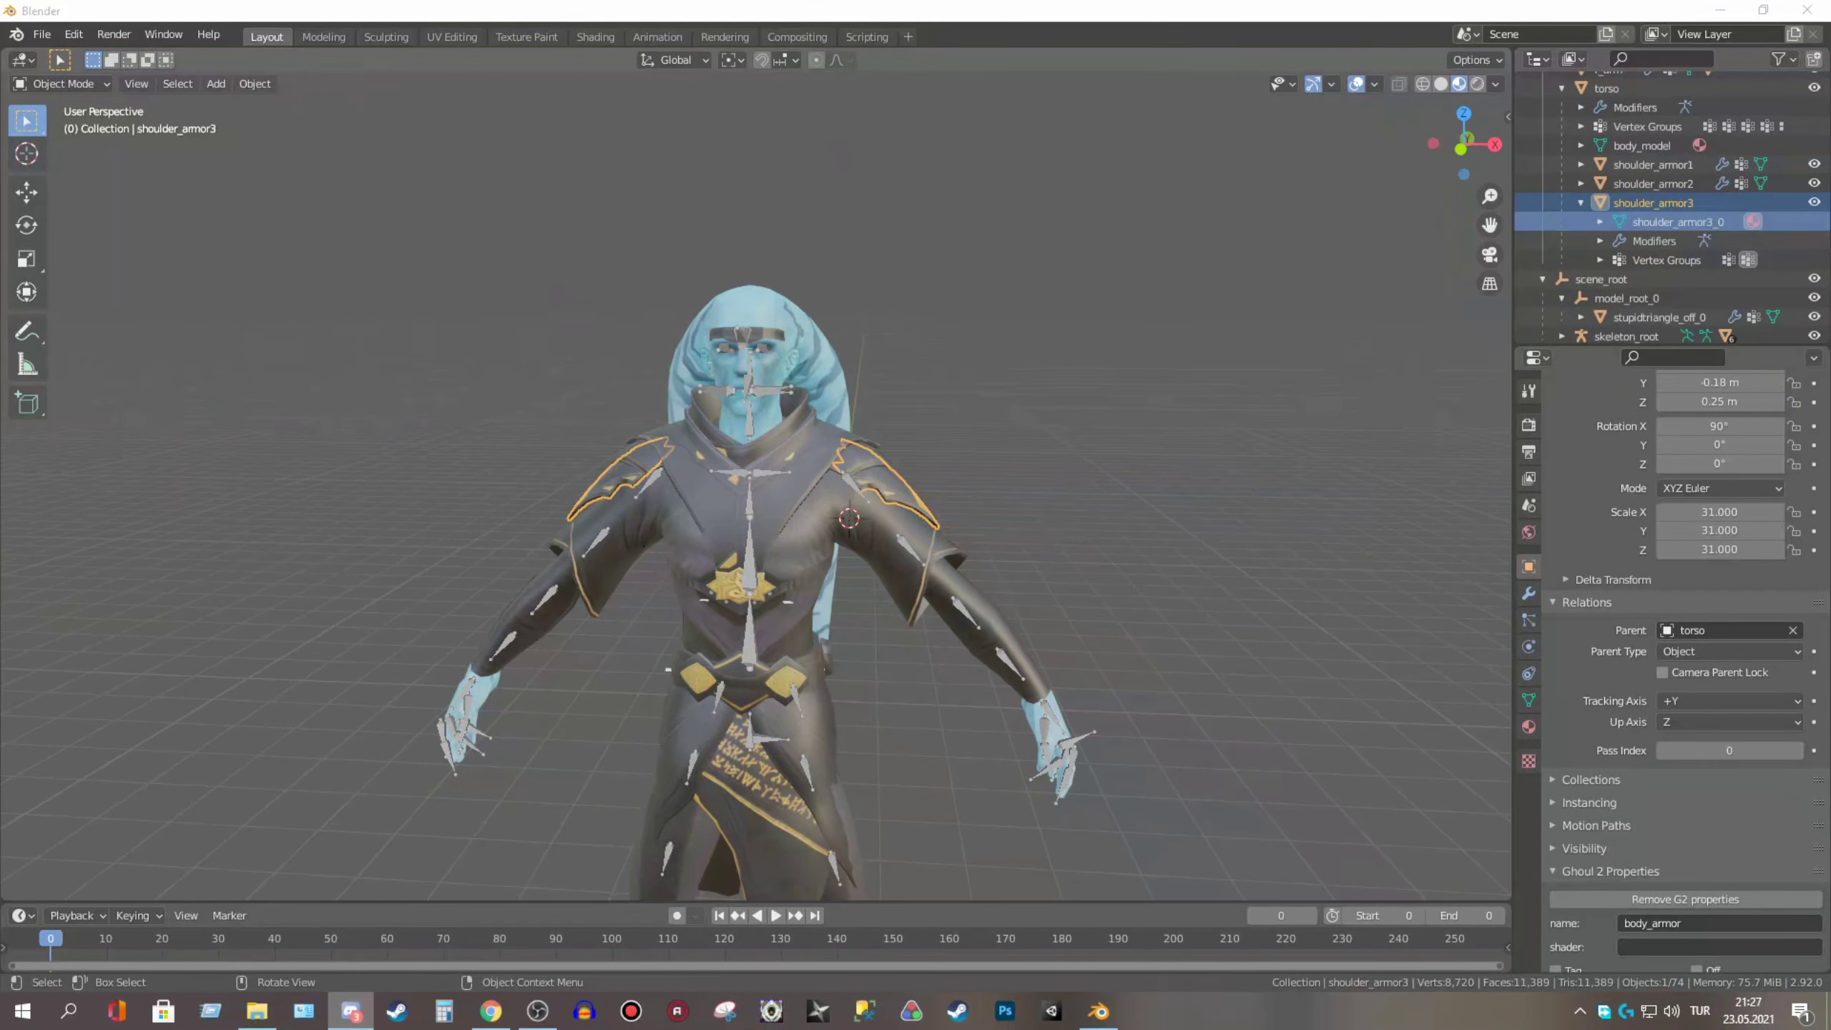
double_click(1653, 195)
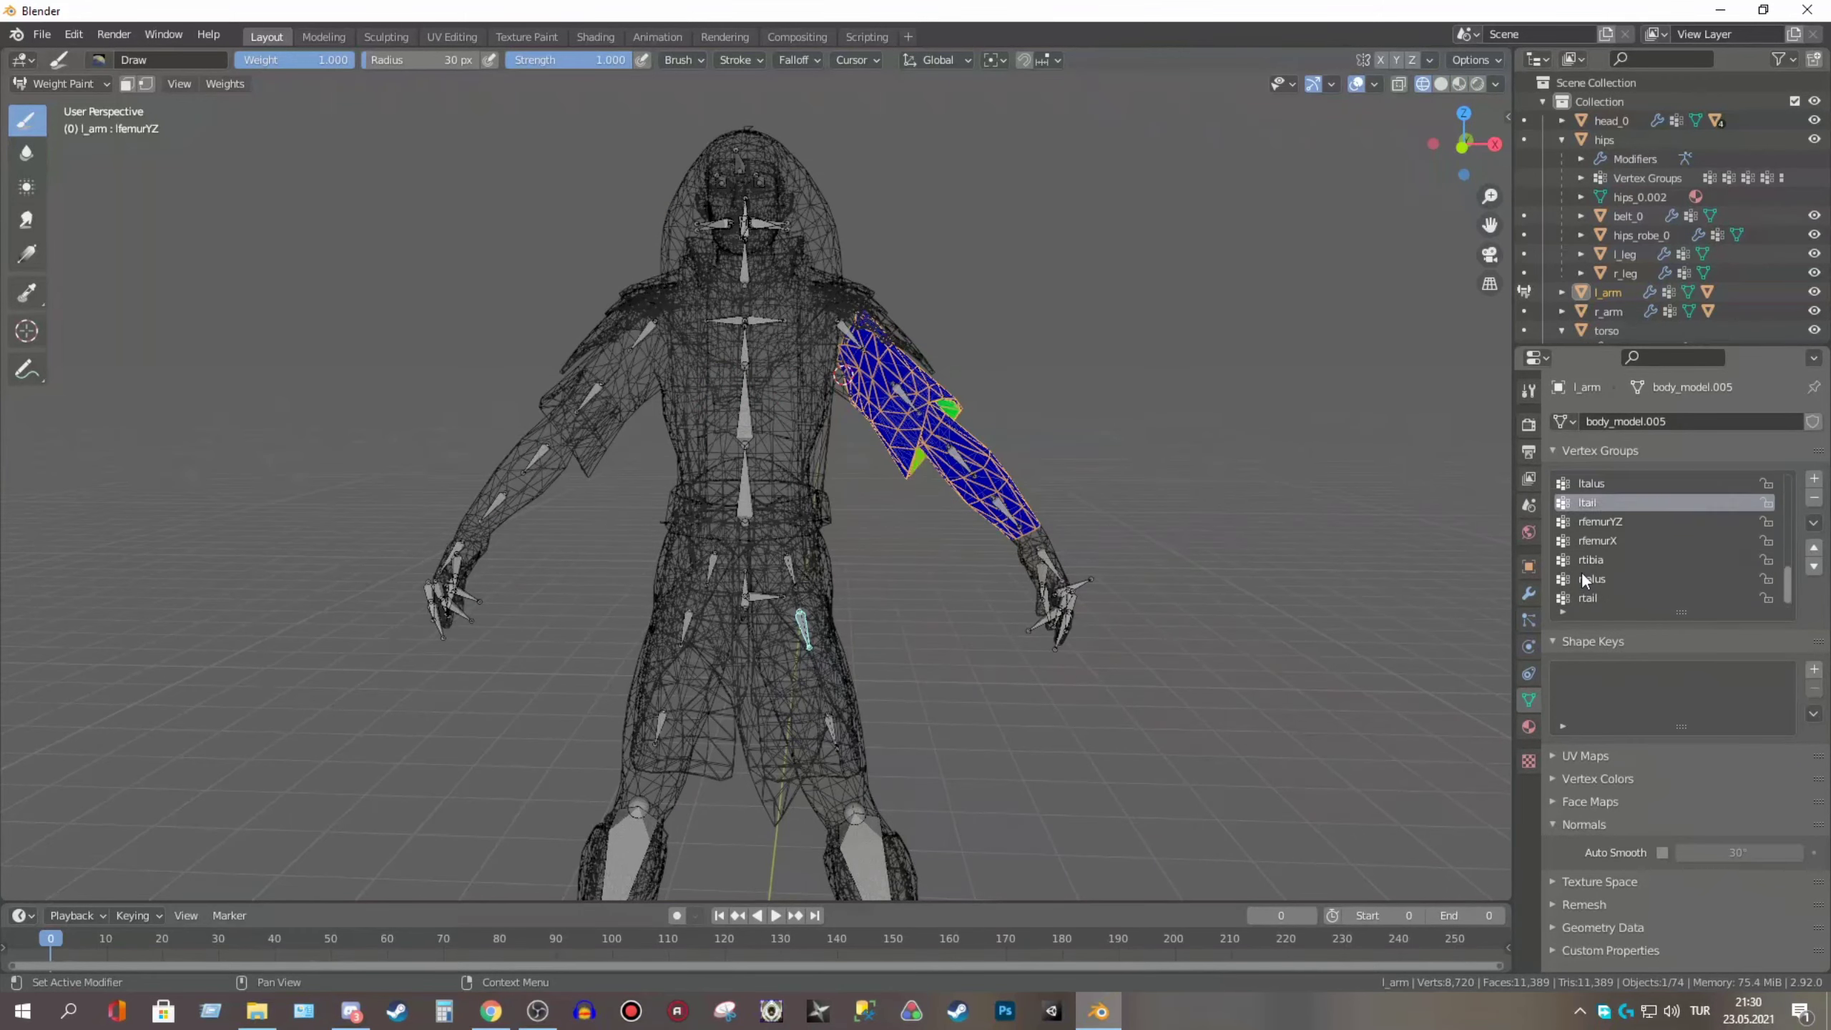
ctrl+click(804, 627)
key(r)
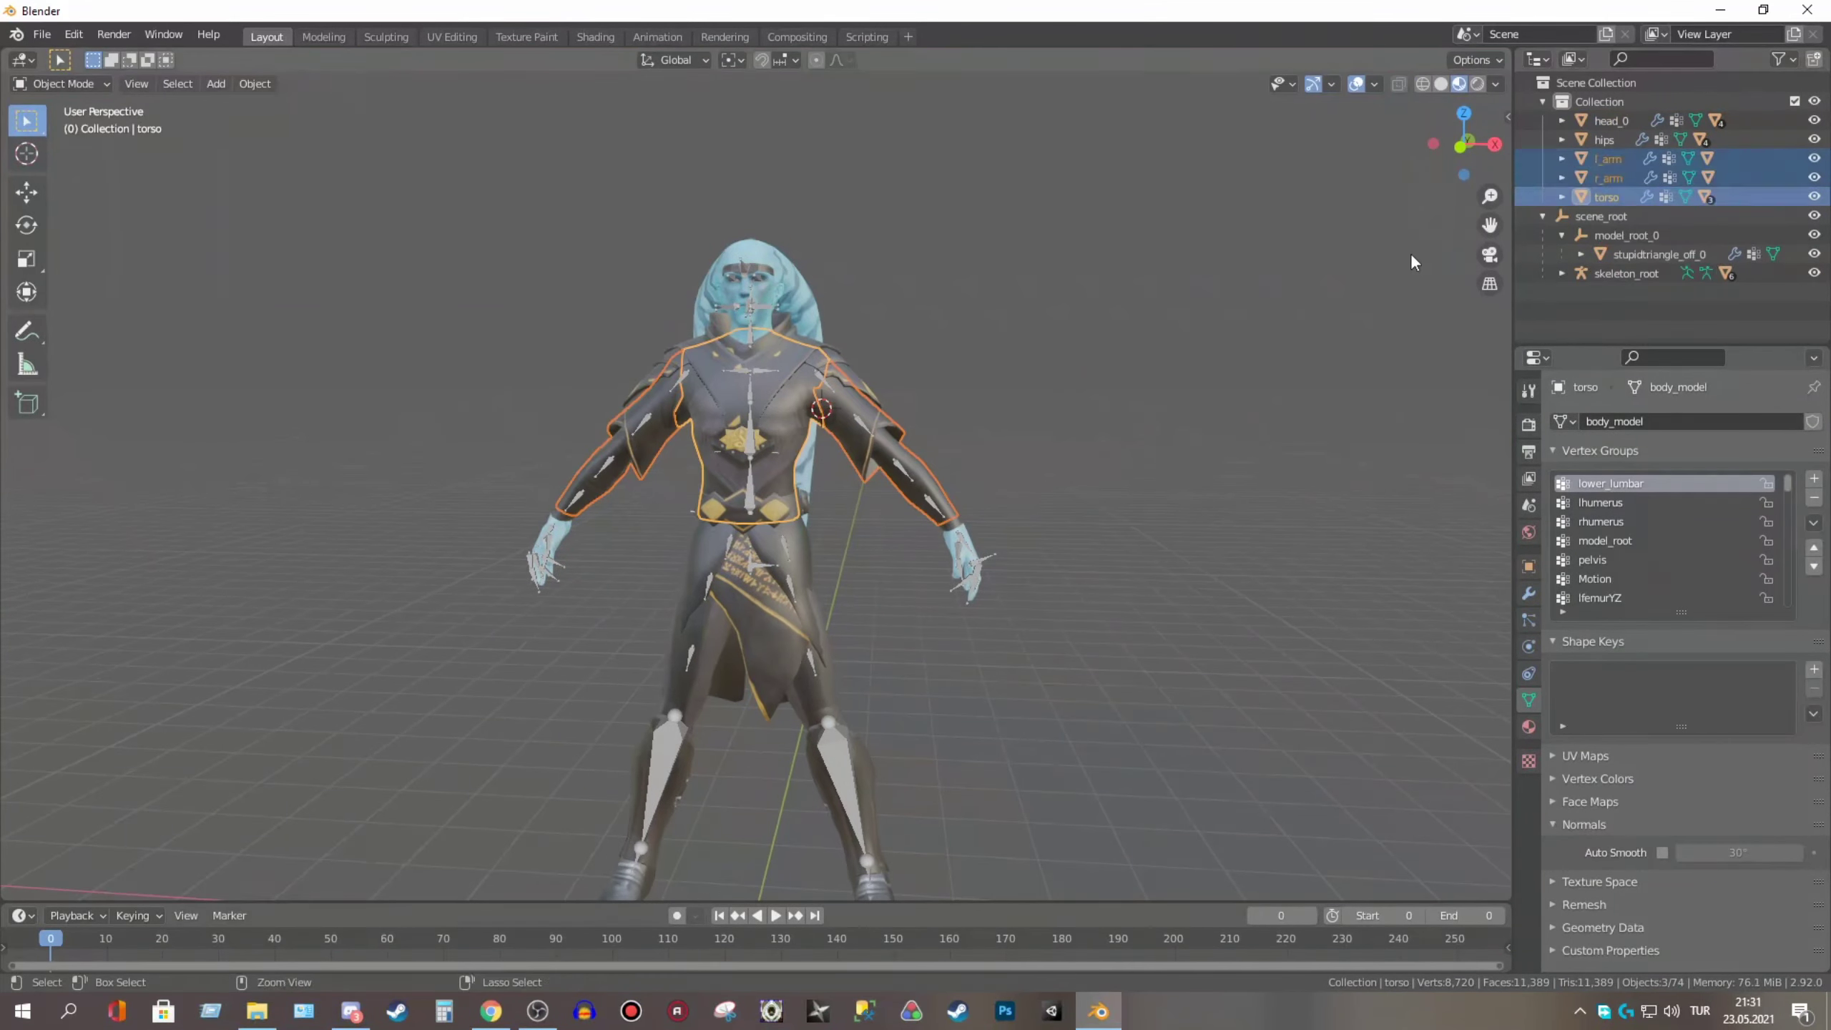
Join the body pieces into the hips mesh and delete two stray pieces in wireframe
ctrl+click(1604, 139)
key(ctrl+j)
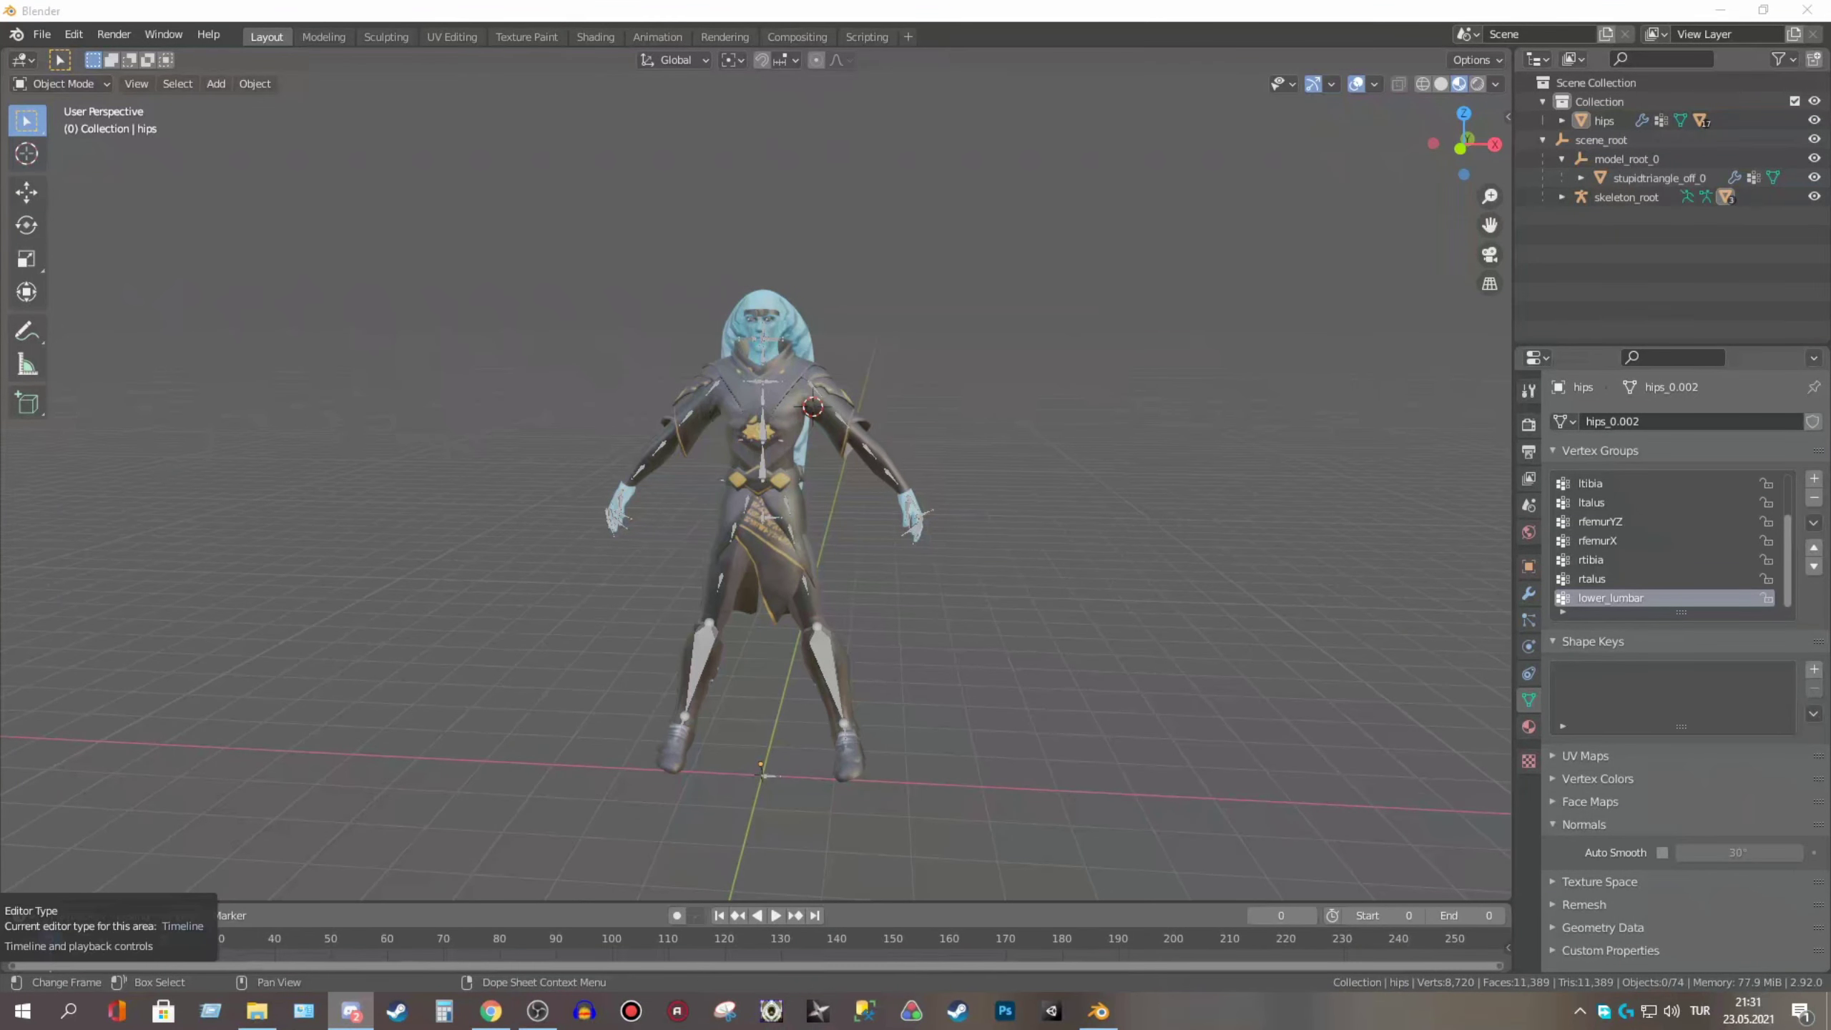
scroll(764, 469, up, 3)
click(1580, 178)
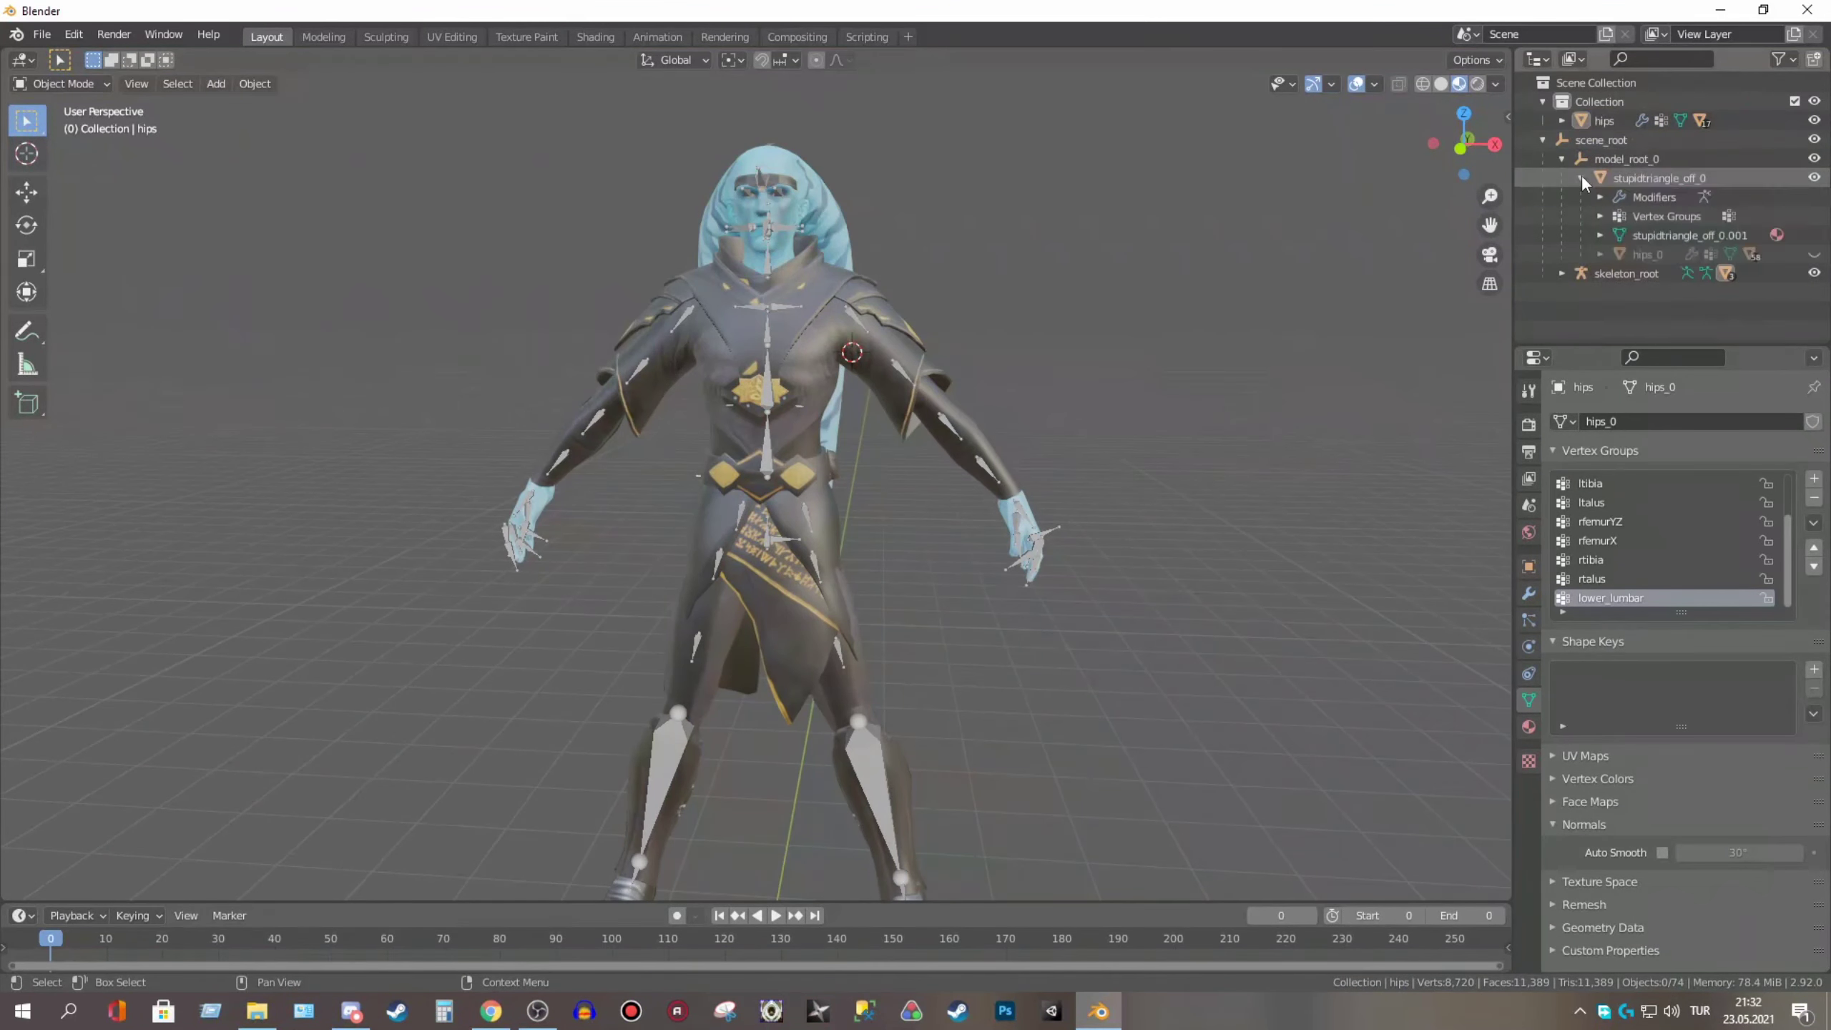
click(952, 360)
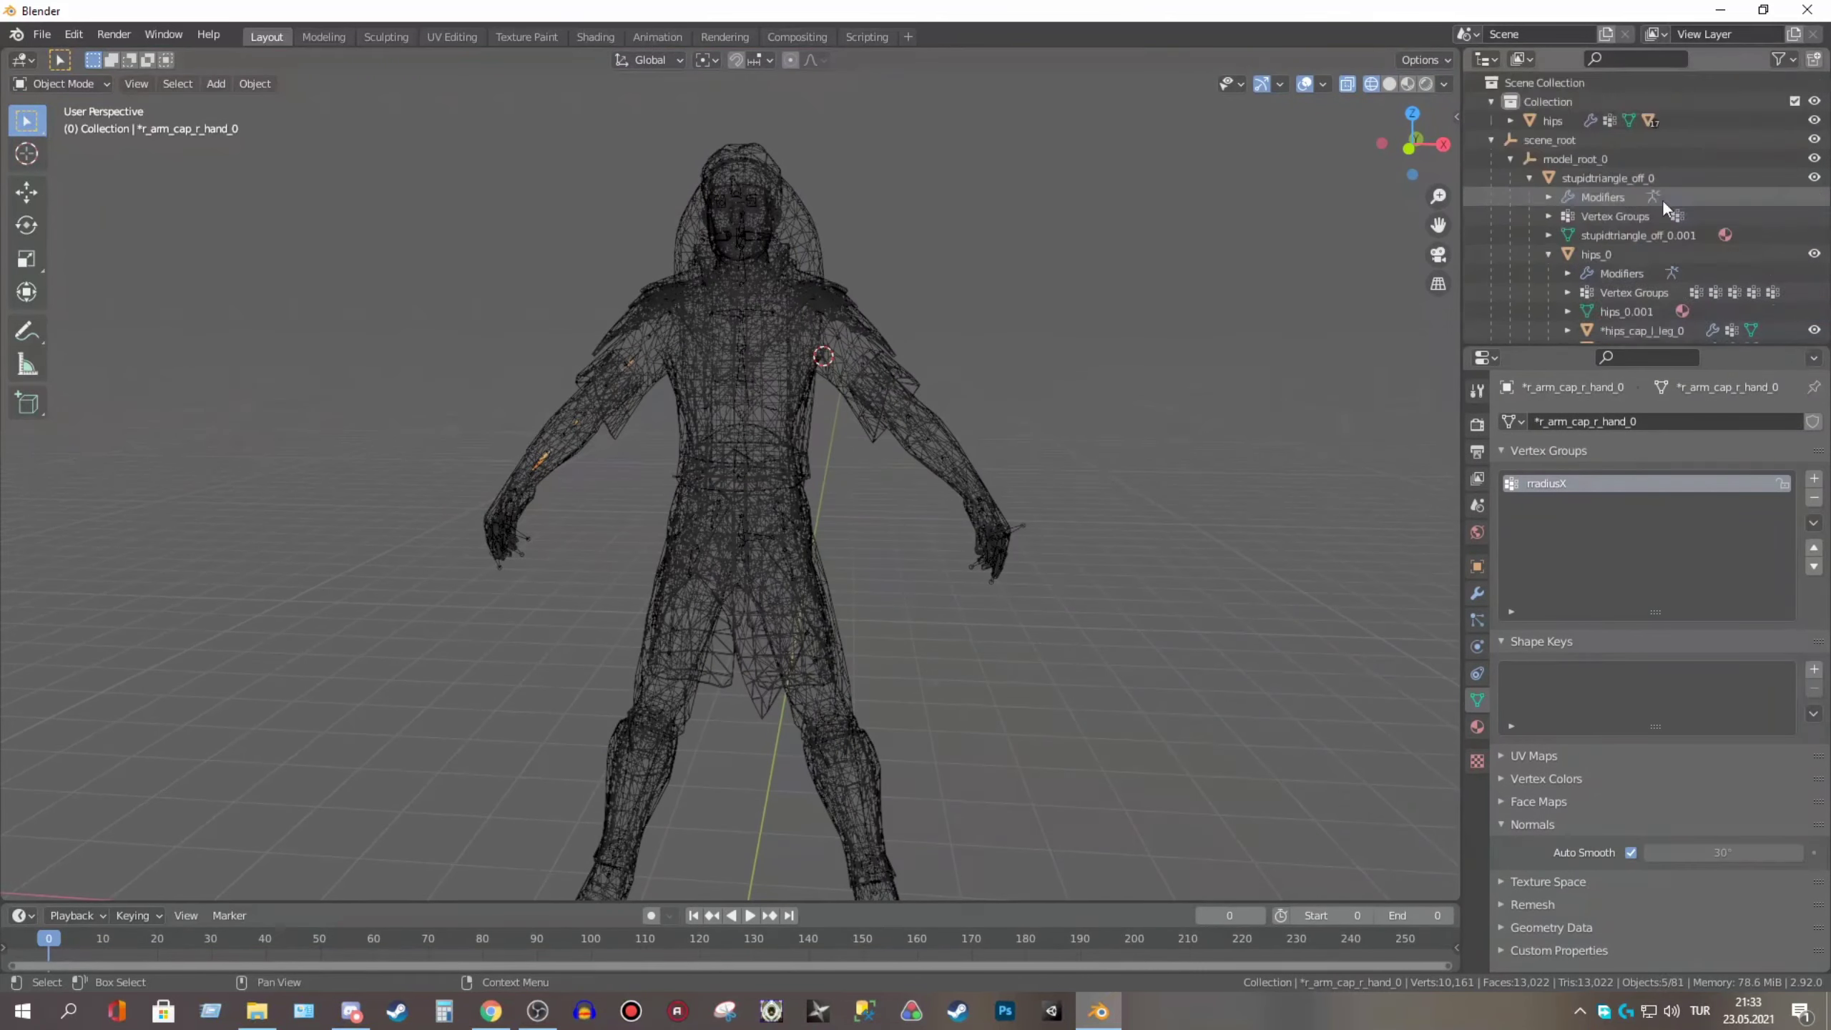
key(Delete)
Parent l_arm_elbow_0 to l_arm and re-parent head_0, both with Keep Transform
click(1671, 191)
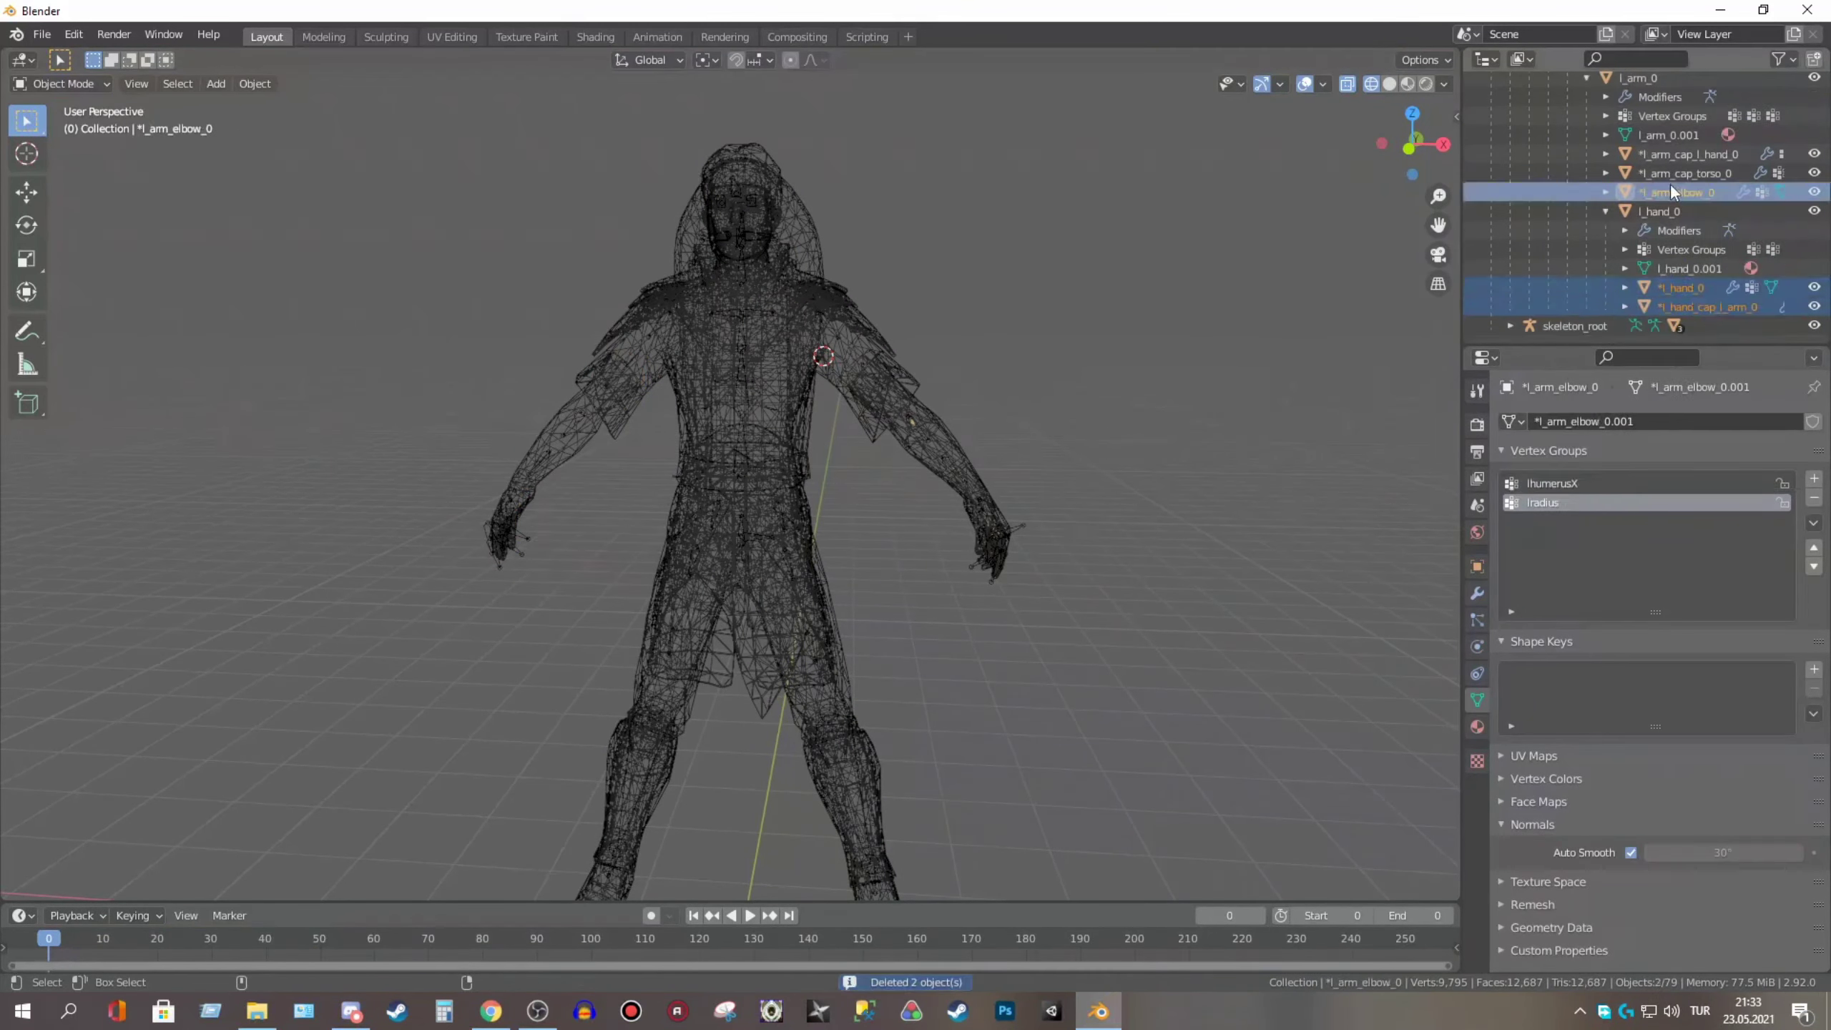
ctrl+click(1545, 215)
key(ctrl+p)
click(1185, 217)
ctrl+click(1550, 159)
key(ctrl+p)
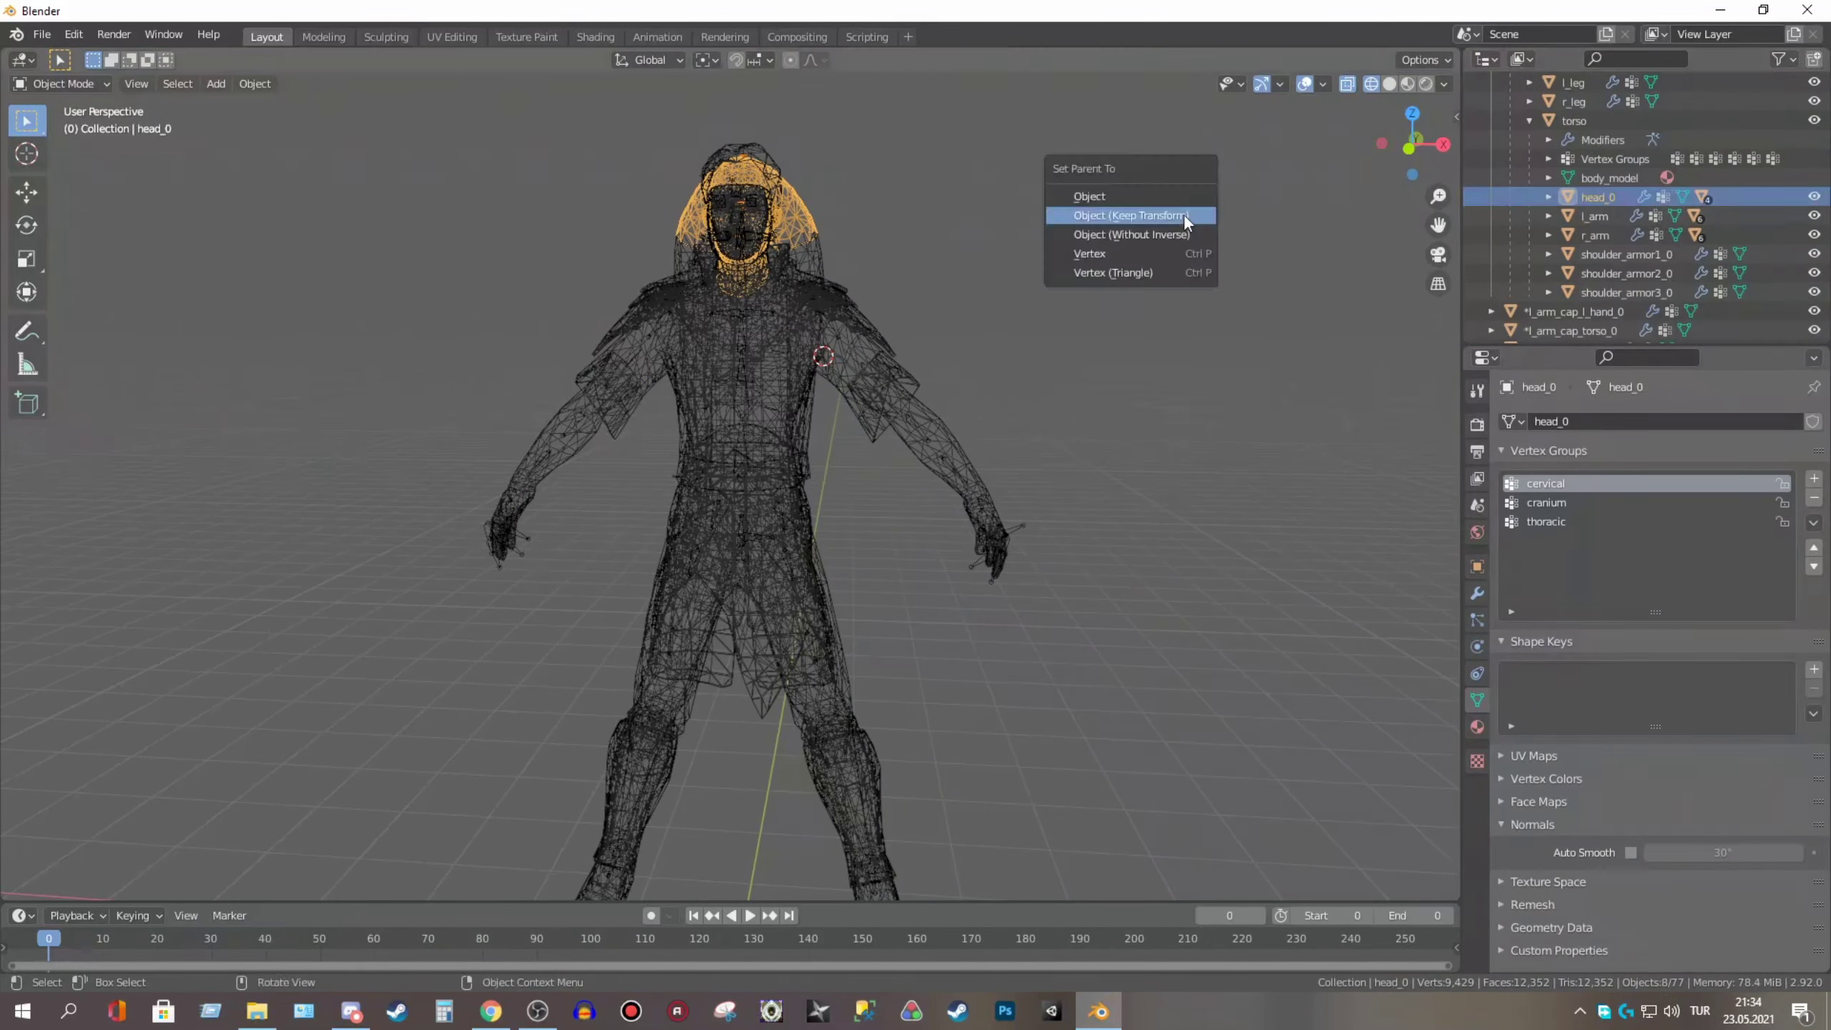
click(1189, 226)
Parent hips_cap_r_leg_off_0 and the left leg piece to the hips, keeping transforms
click(1662, 249)
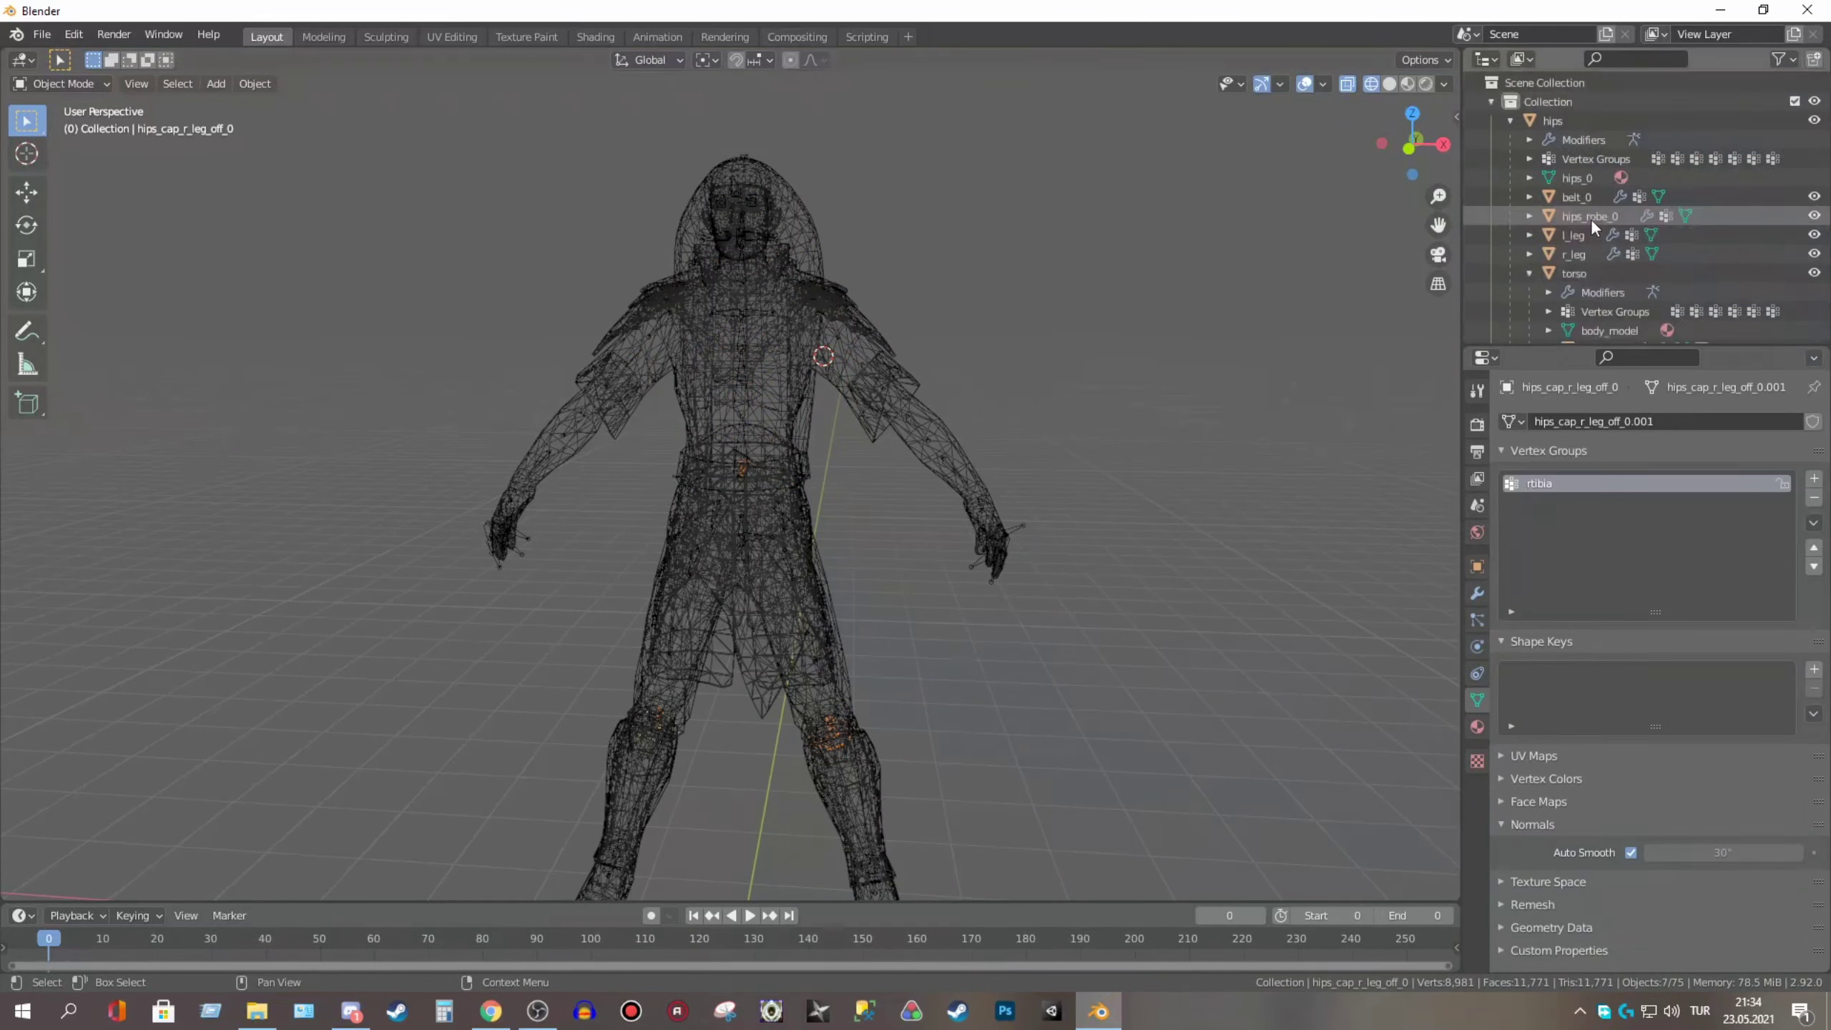
click(1591, 218)
scroll(1678, 306, down, 3)
ctrl+click(1677, 306)
key(ctrl+p)
click(1630, 277)
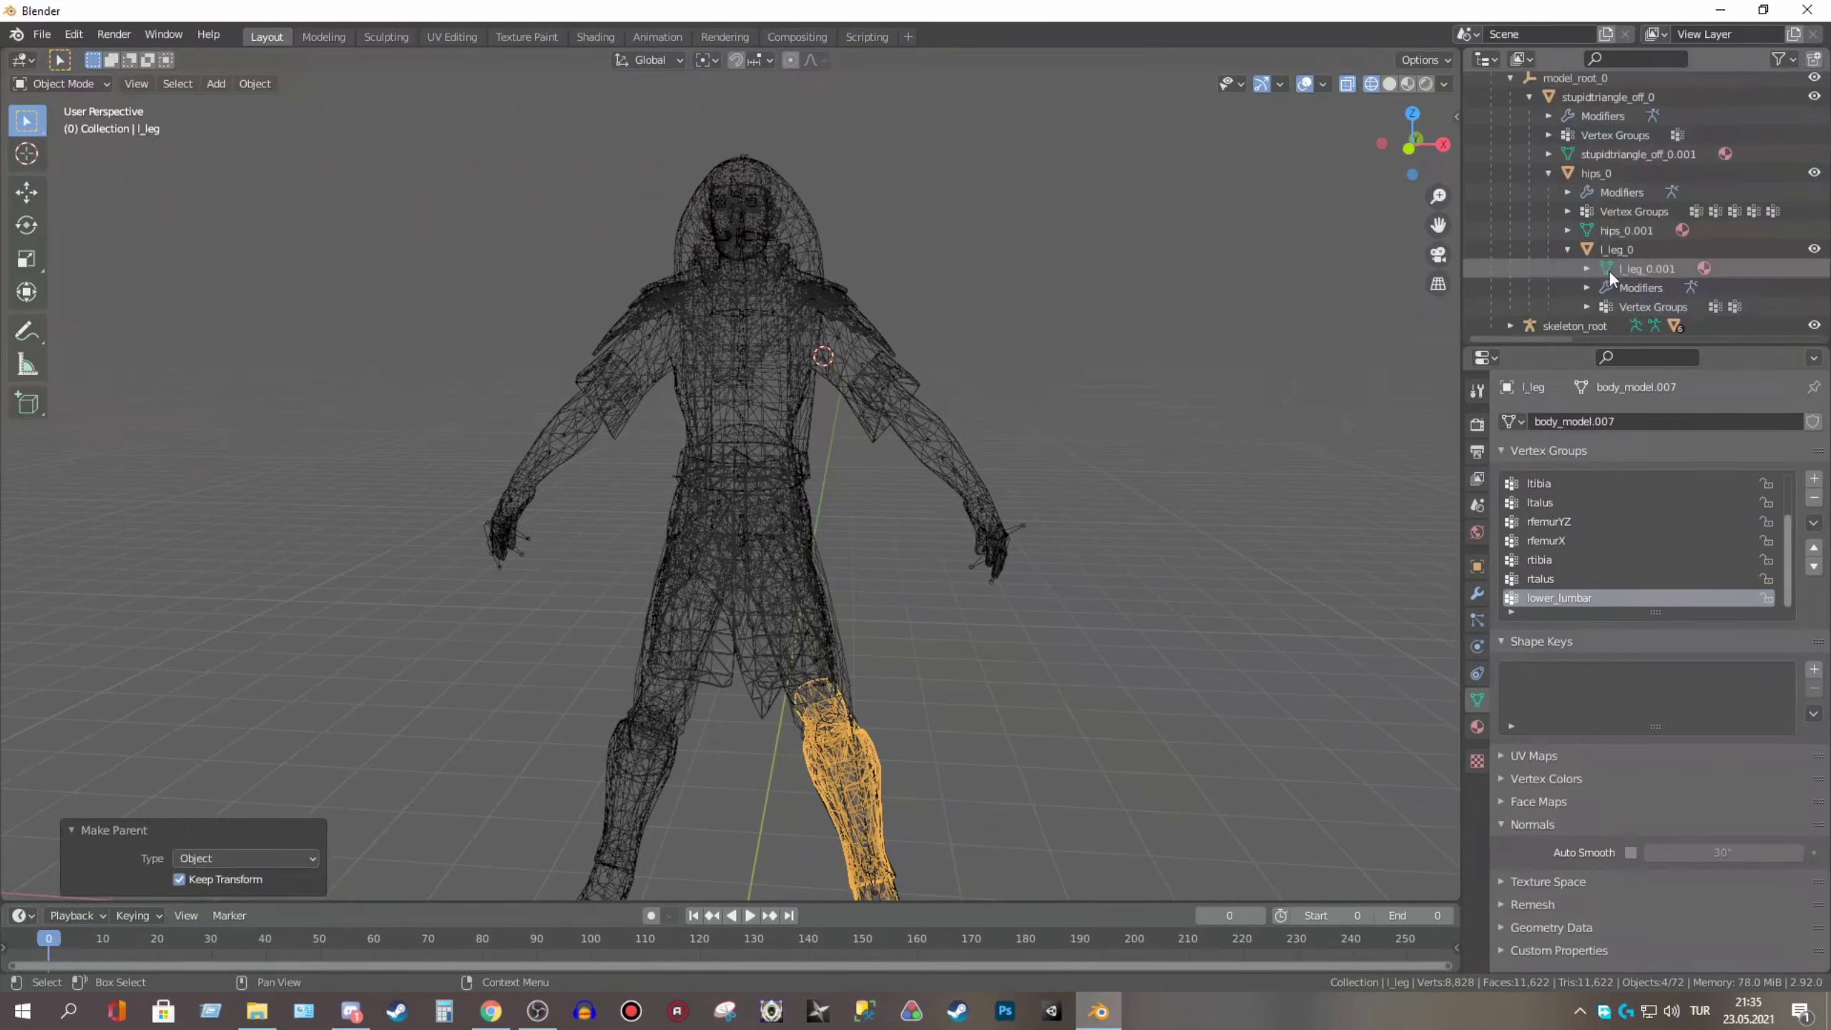
scroll(1608, 216, up, 10)
click(1542, 139)
Select the hips with all its child pieces and switch to Weight Paint mode
click(1537, 286)
key(a)
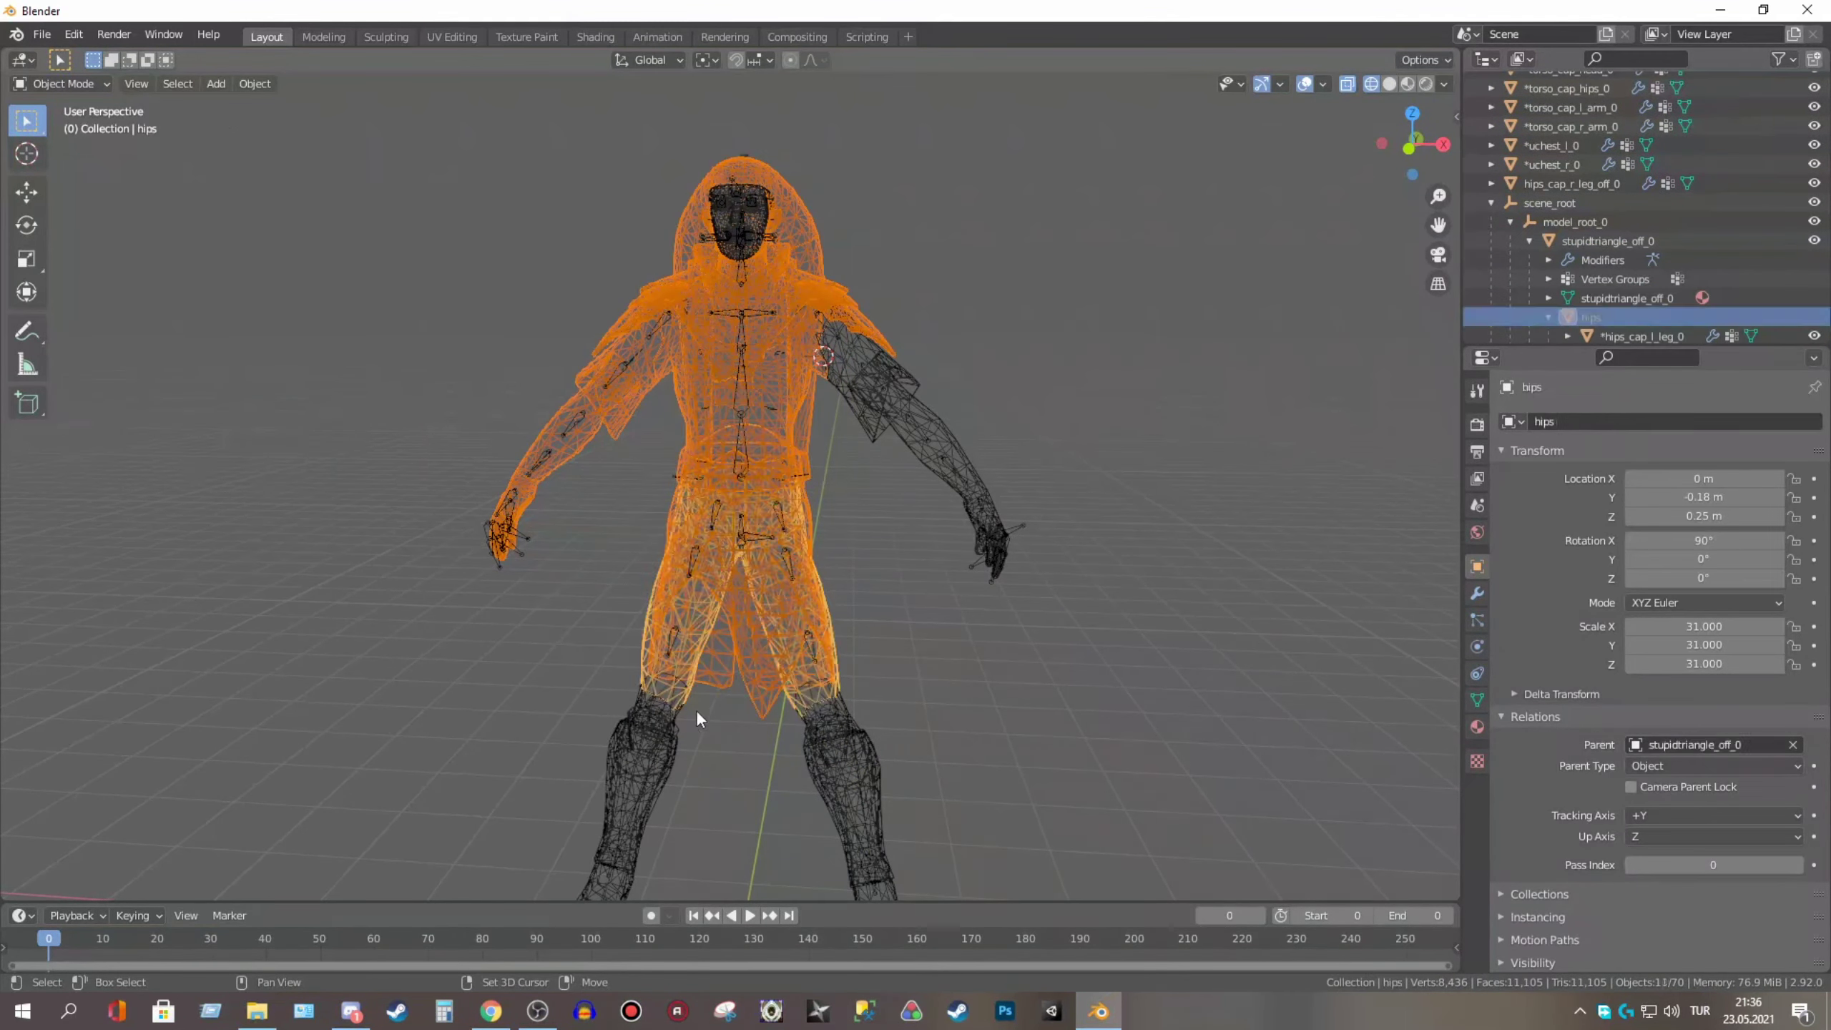
key(ctrl+Tab)
scroll(695, 710, up, 5)
click(61, 83)
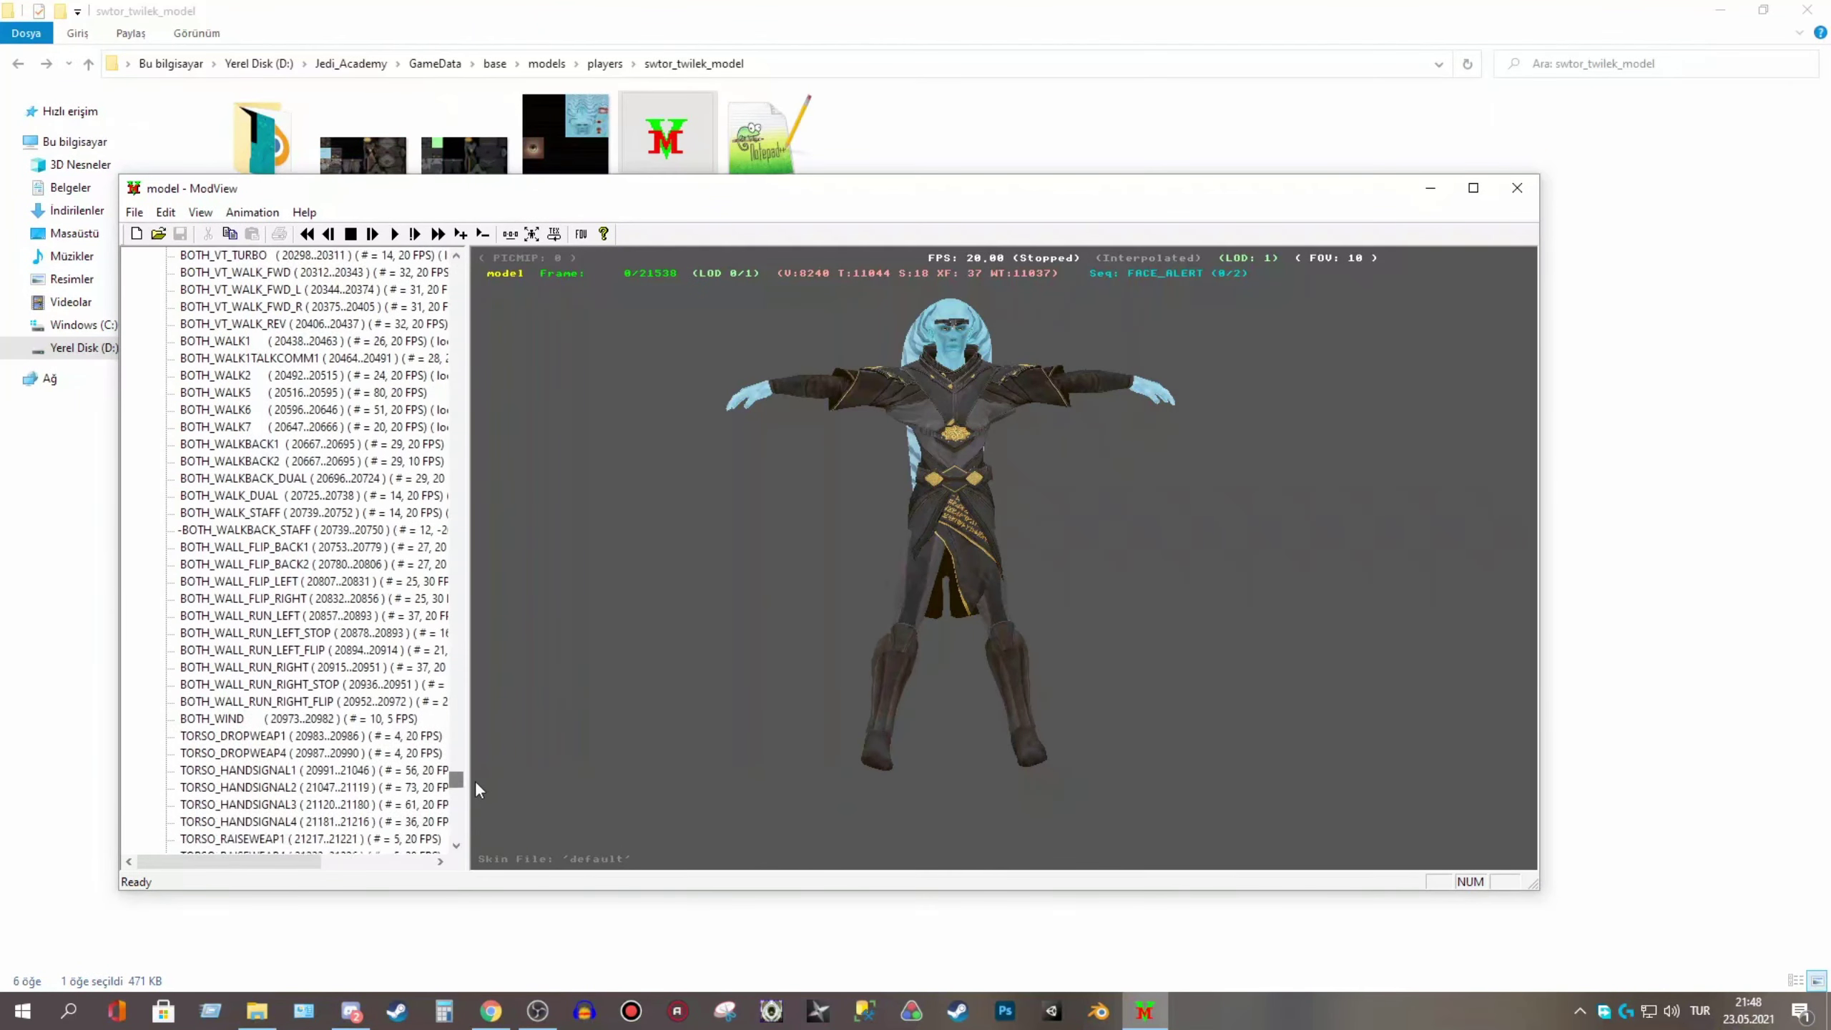
Play BOTH_WALK1 on the model, viewed from a three-quarter front angle
scroll(443, 504, up, 2)
click(443, 426)
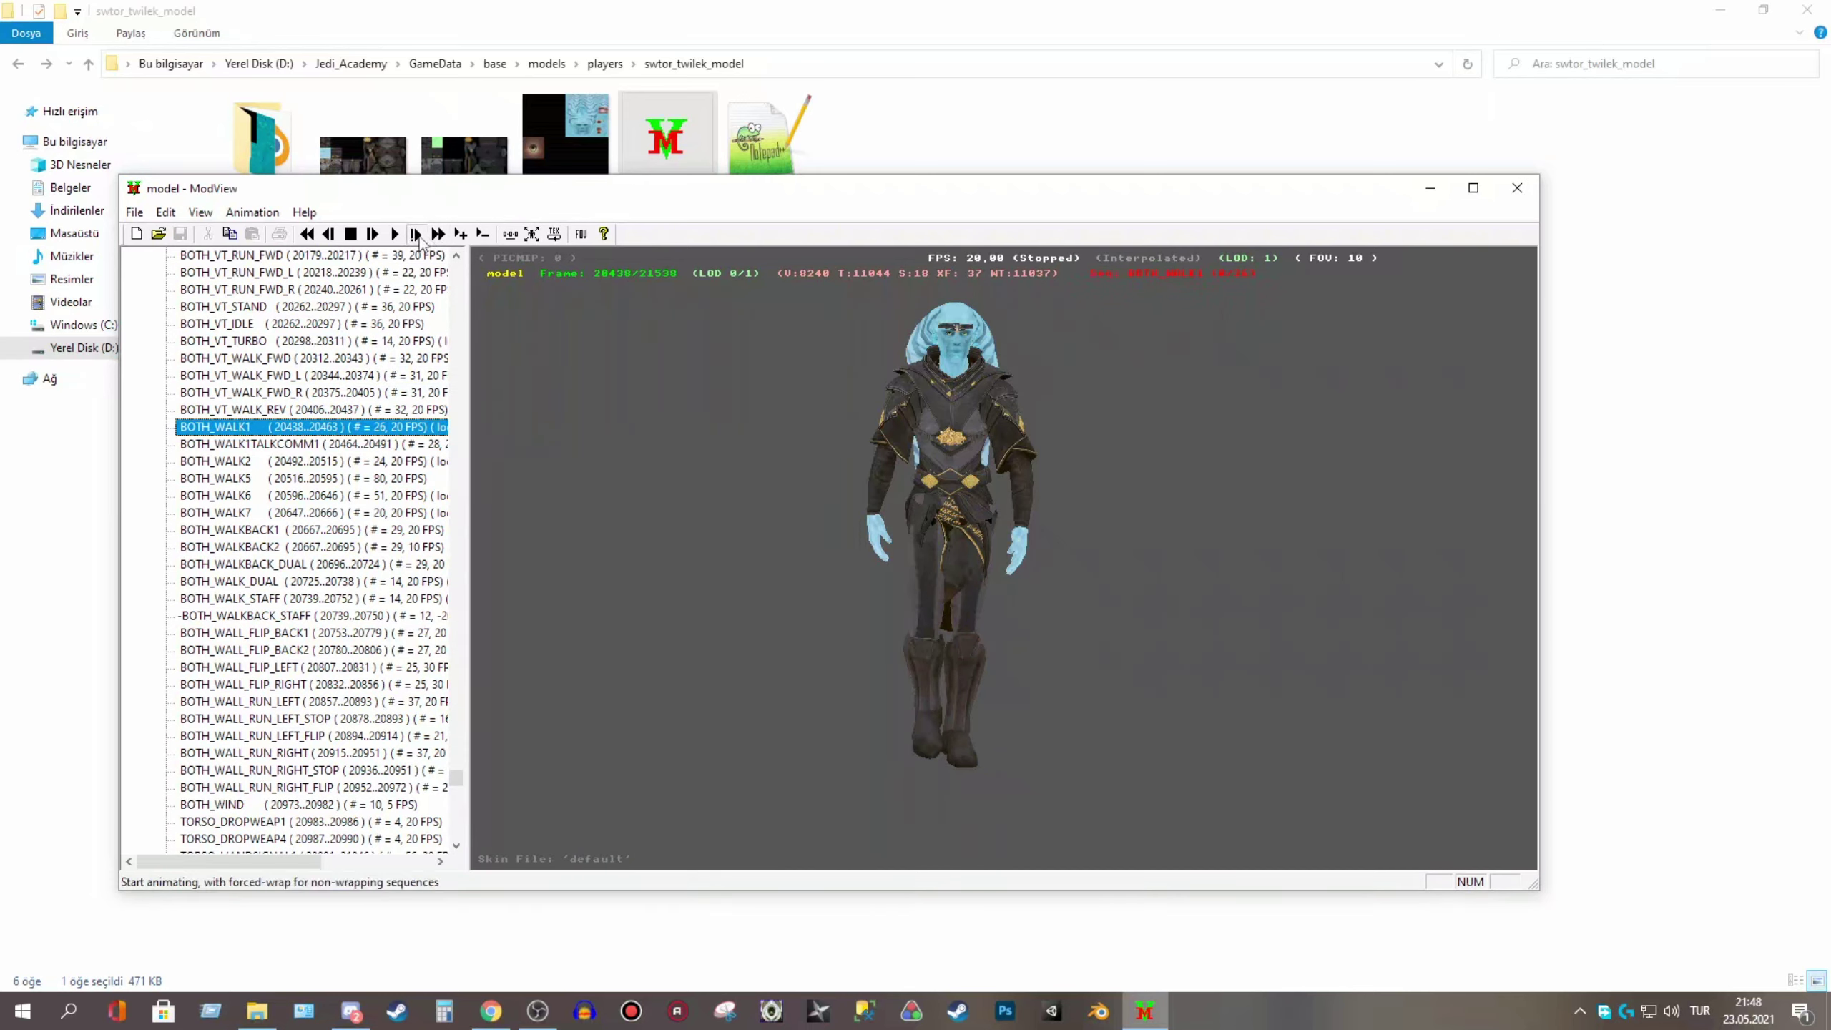
click(416, 234)
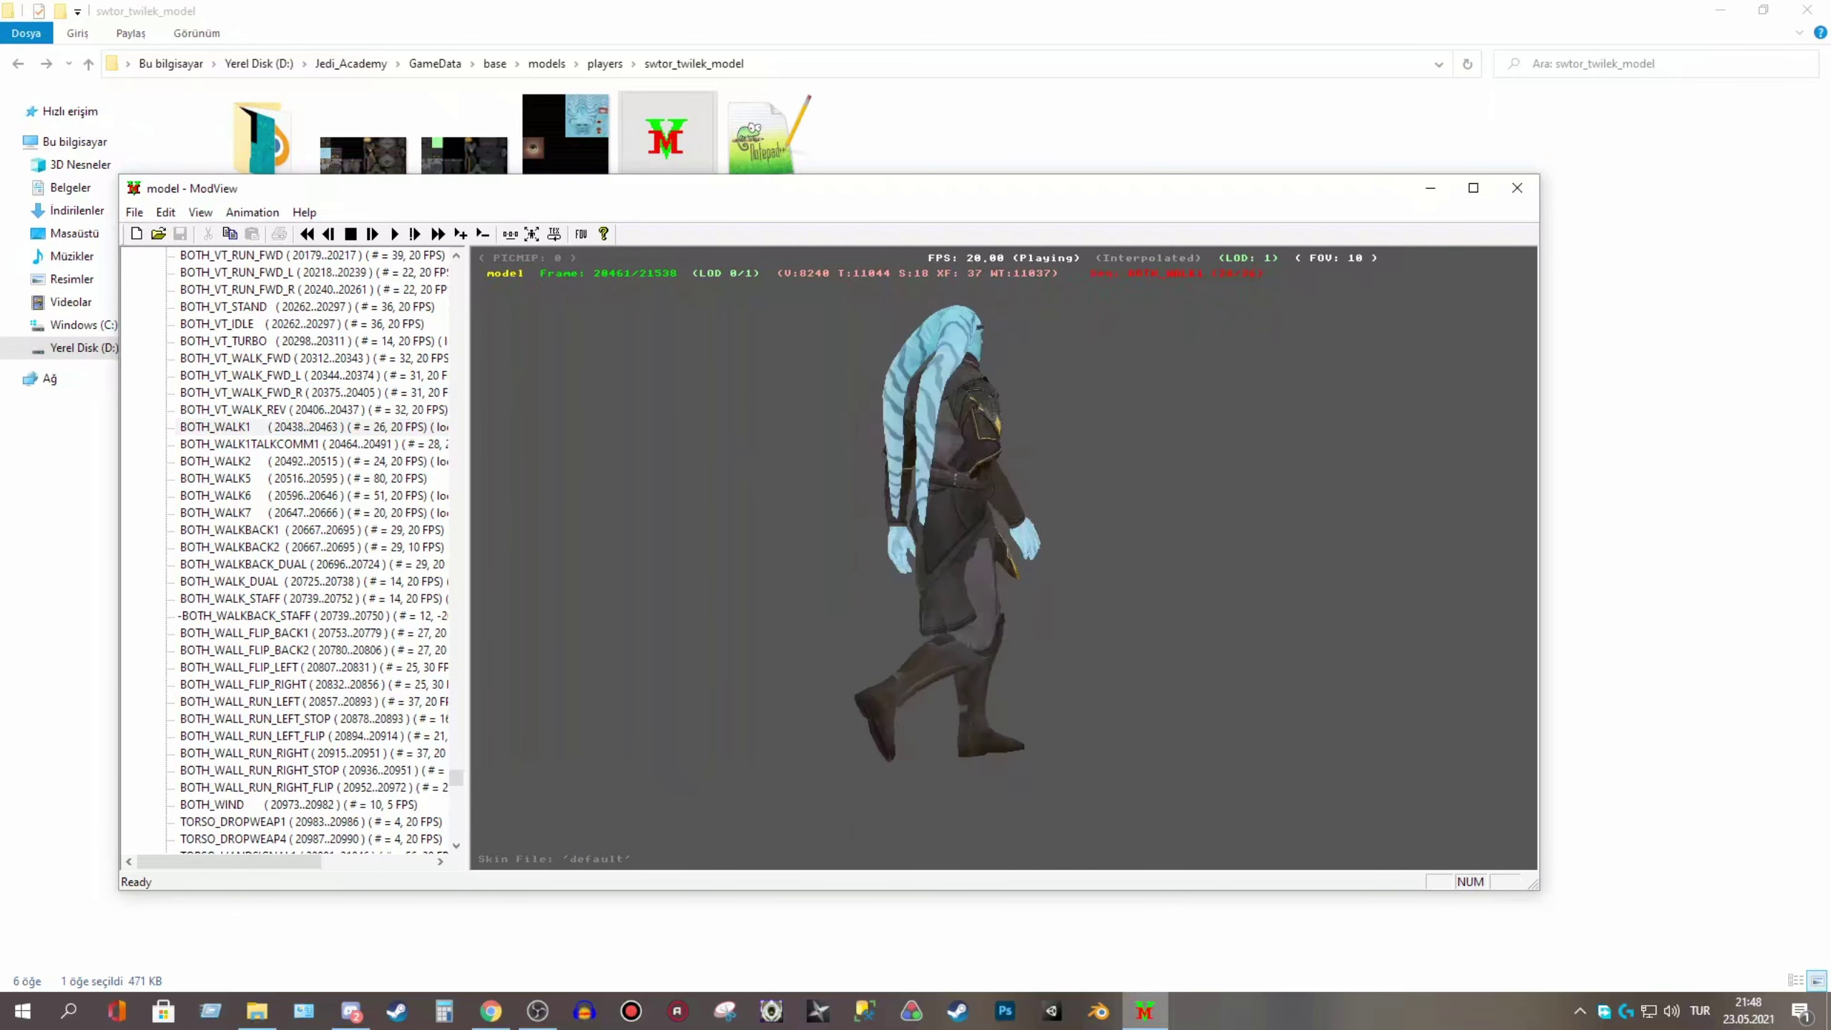
drag(730, 484, 735, 484)
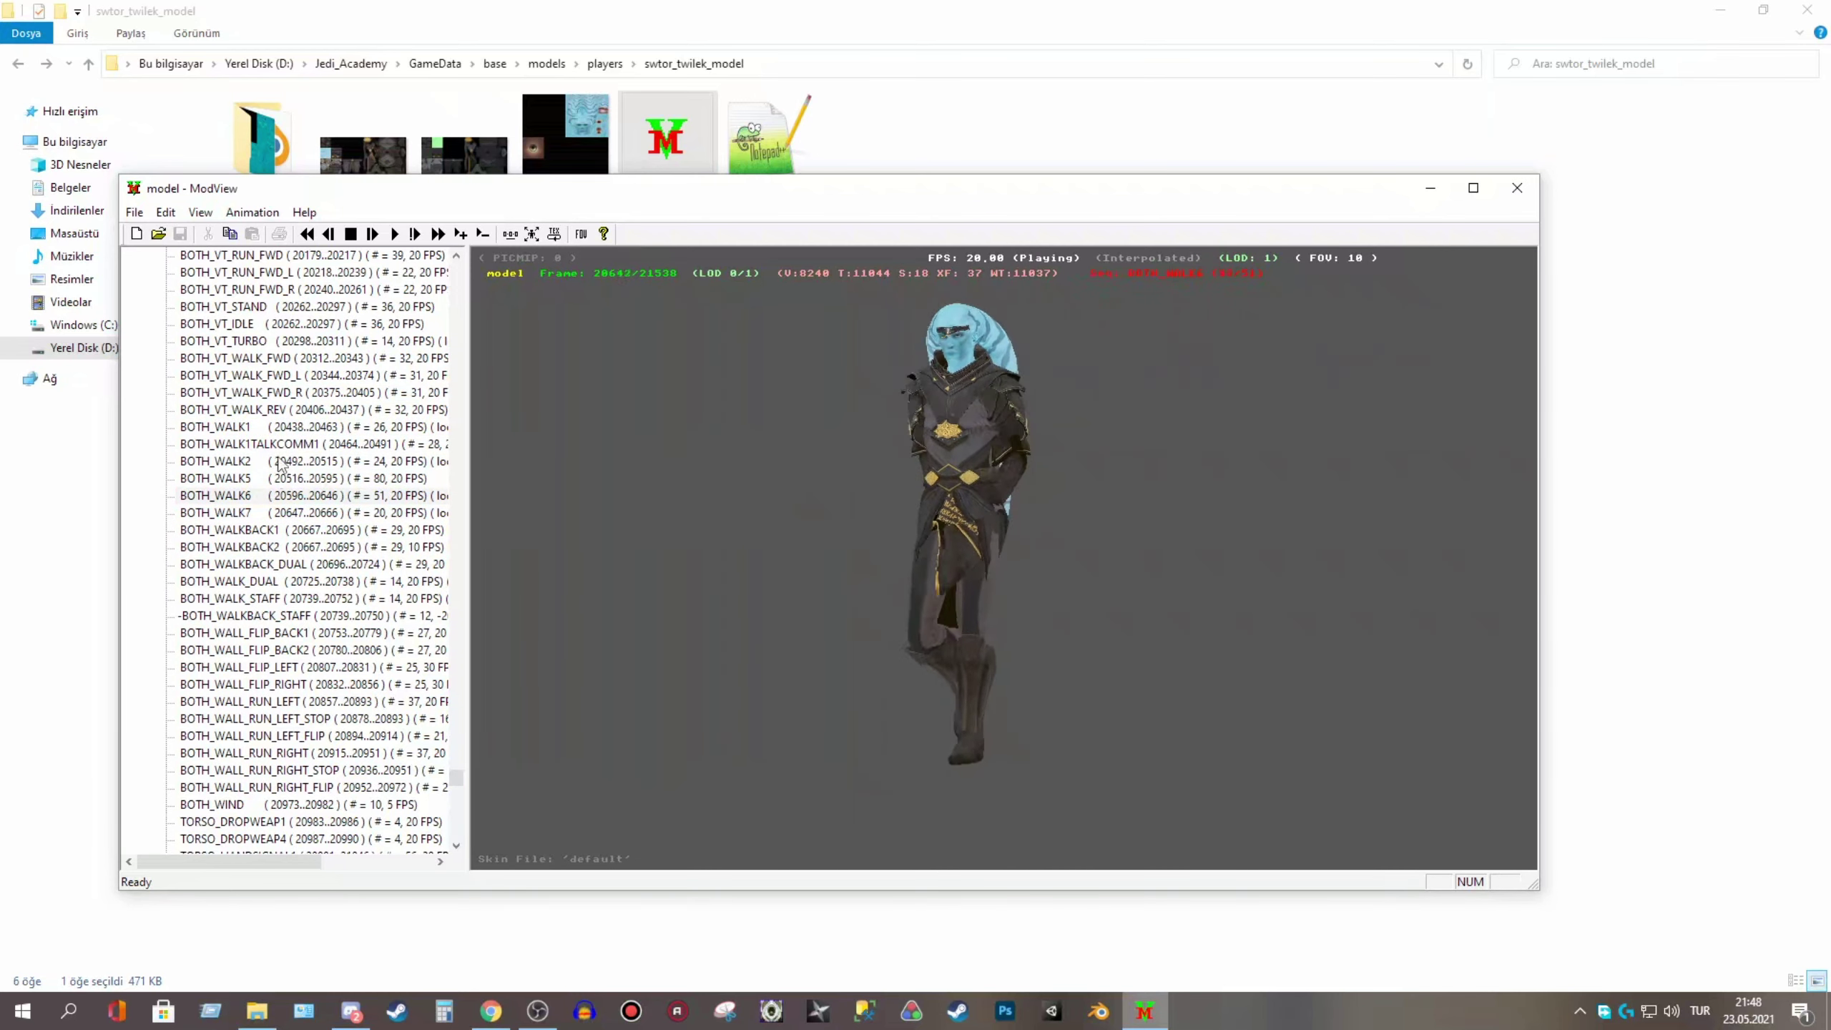
scroll(281, 465, up, 4)
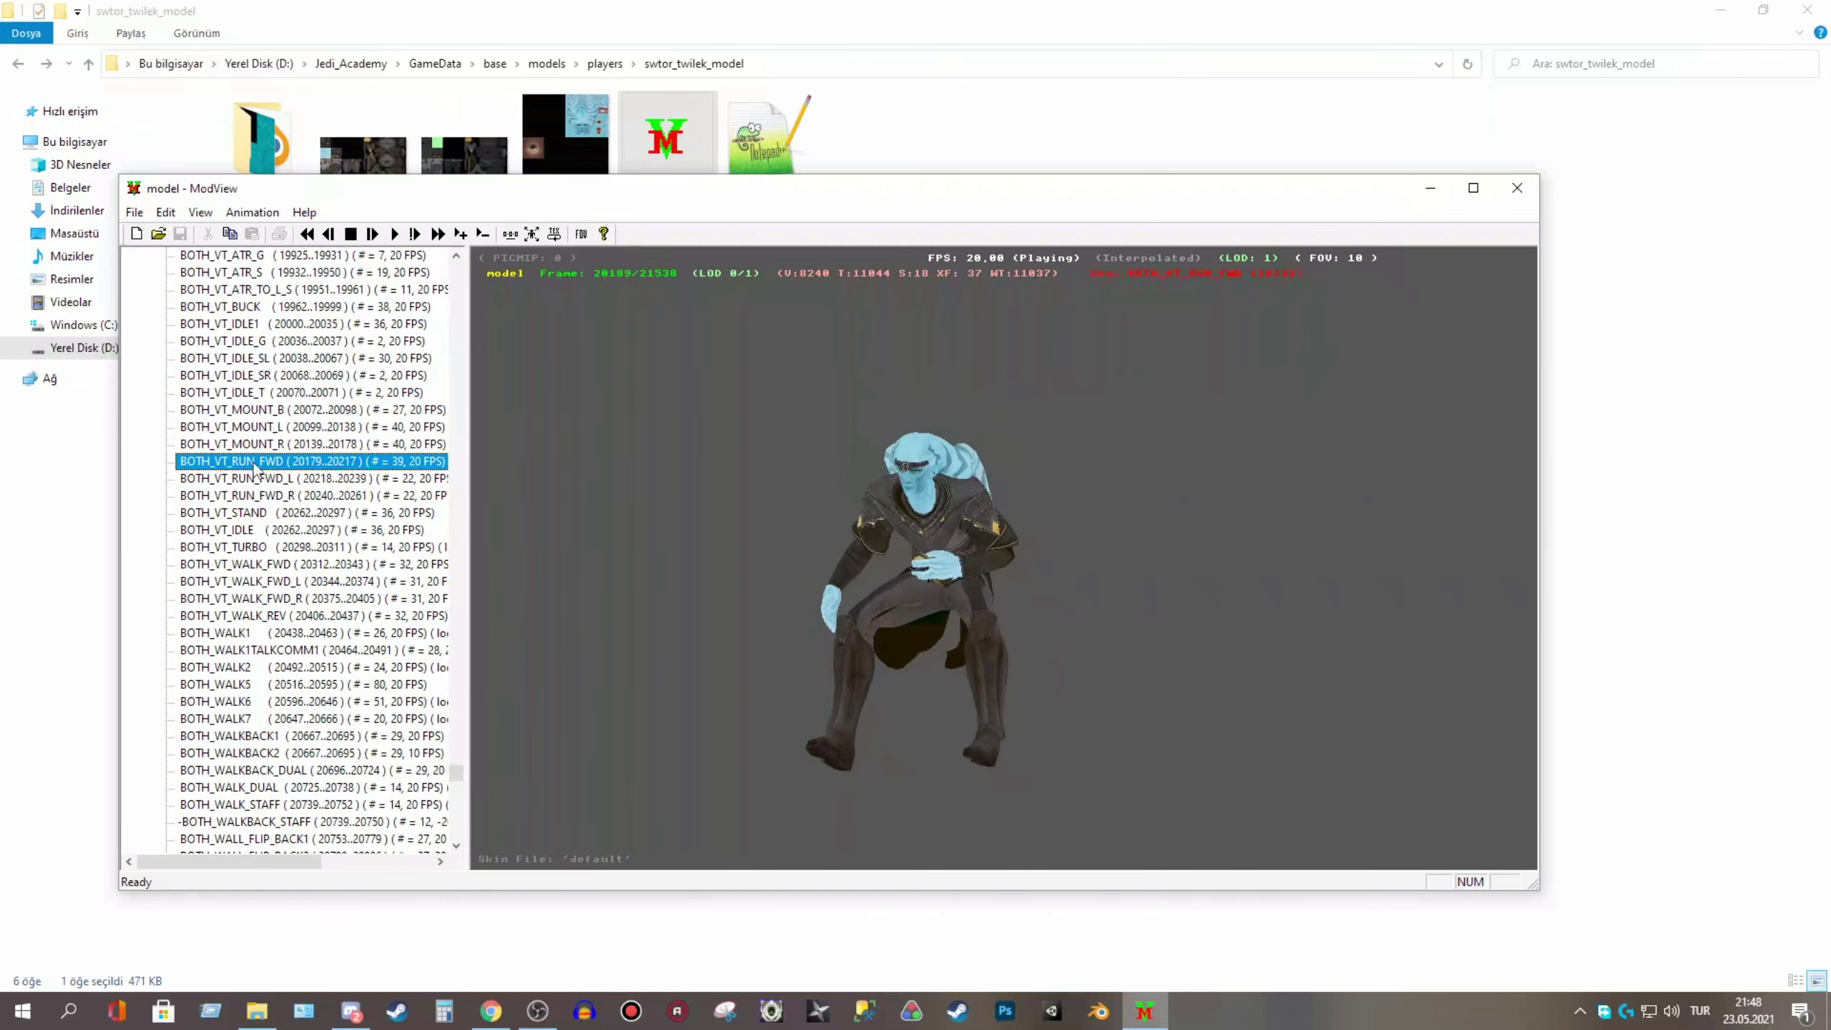
scroll(245, 526, up, 5)
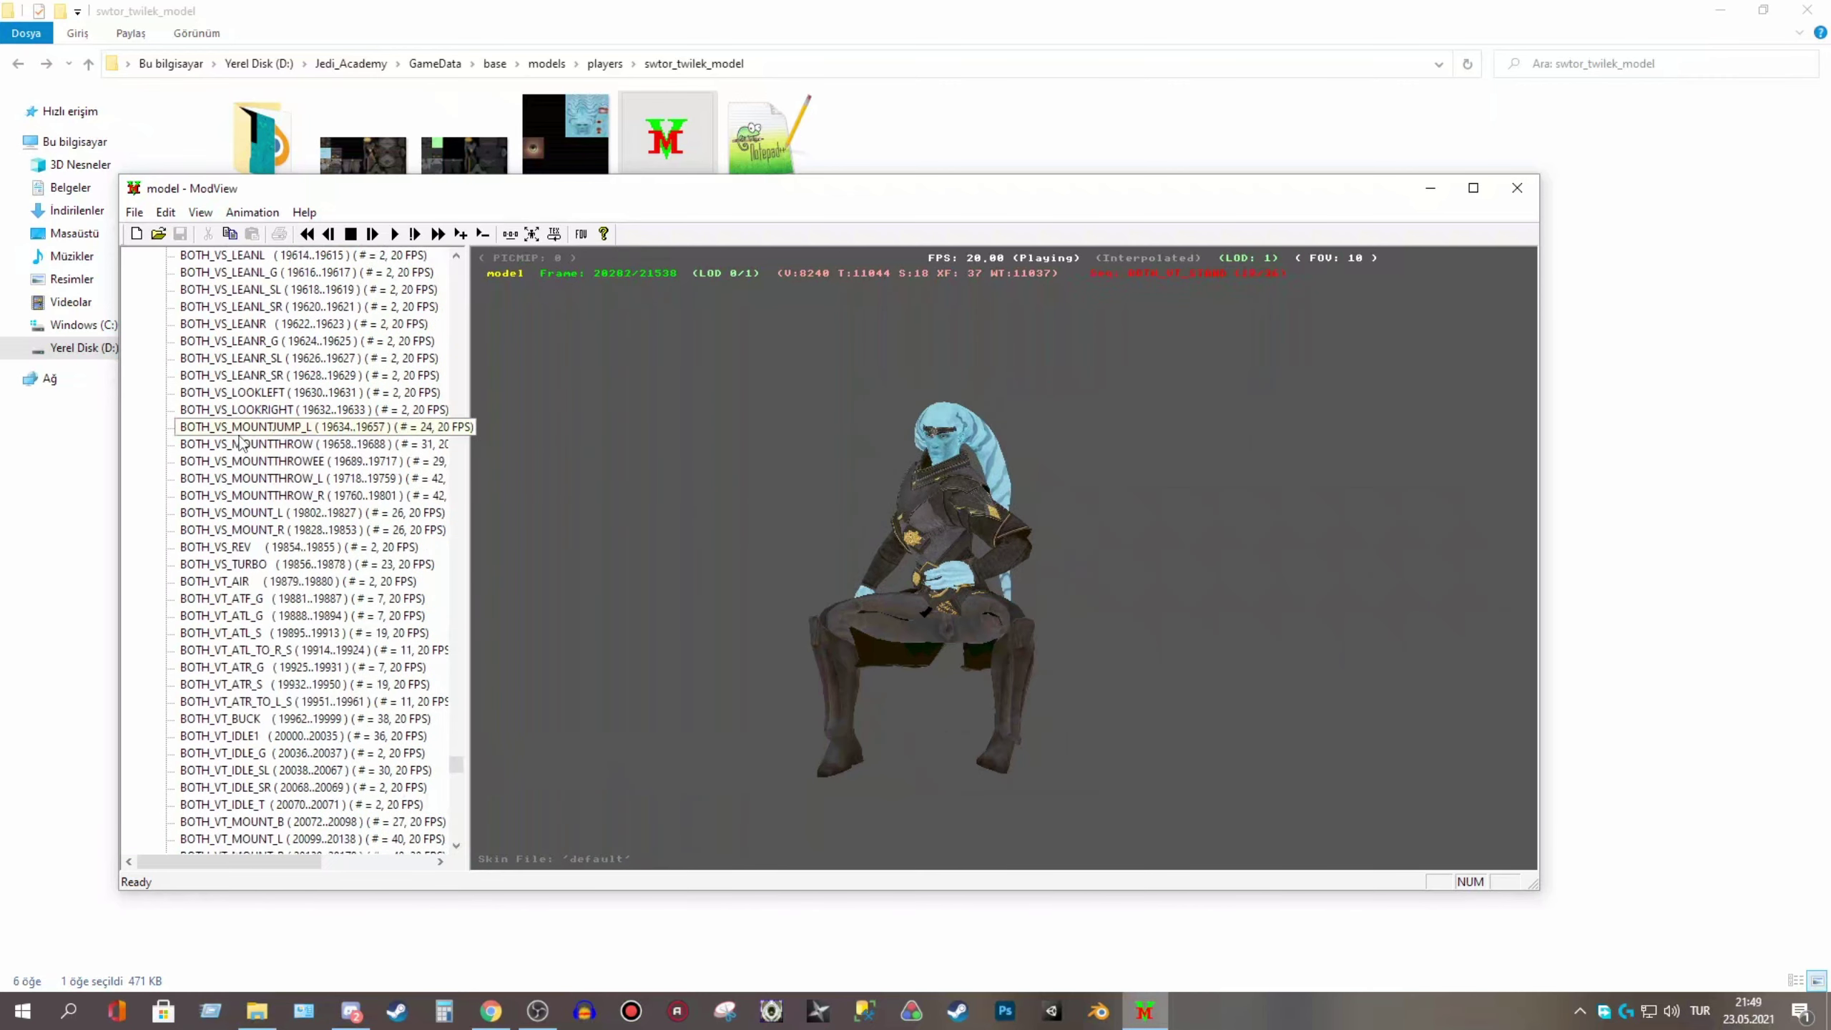
scroll(244, 548, up, 10)
scroll(240, 602, up, 10)
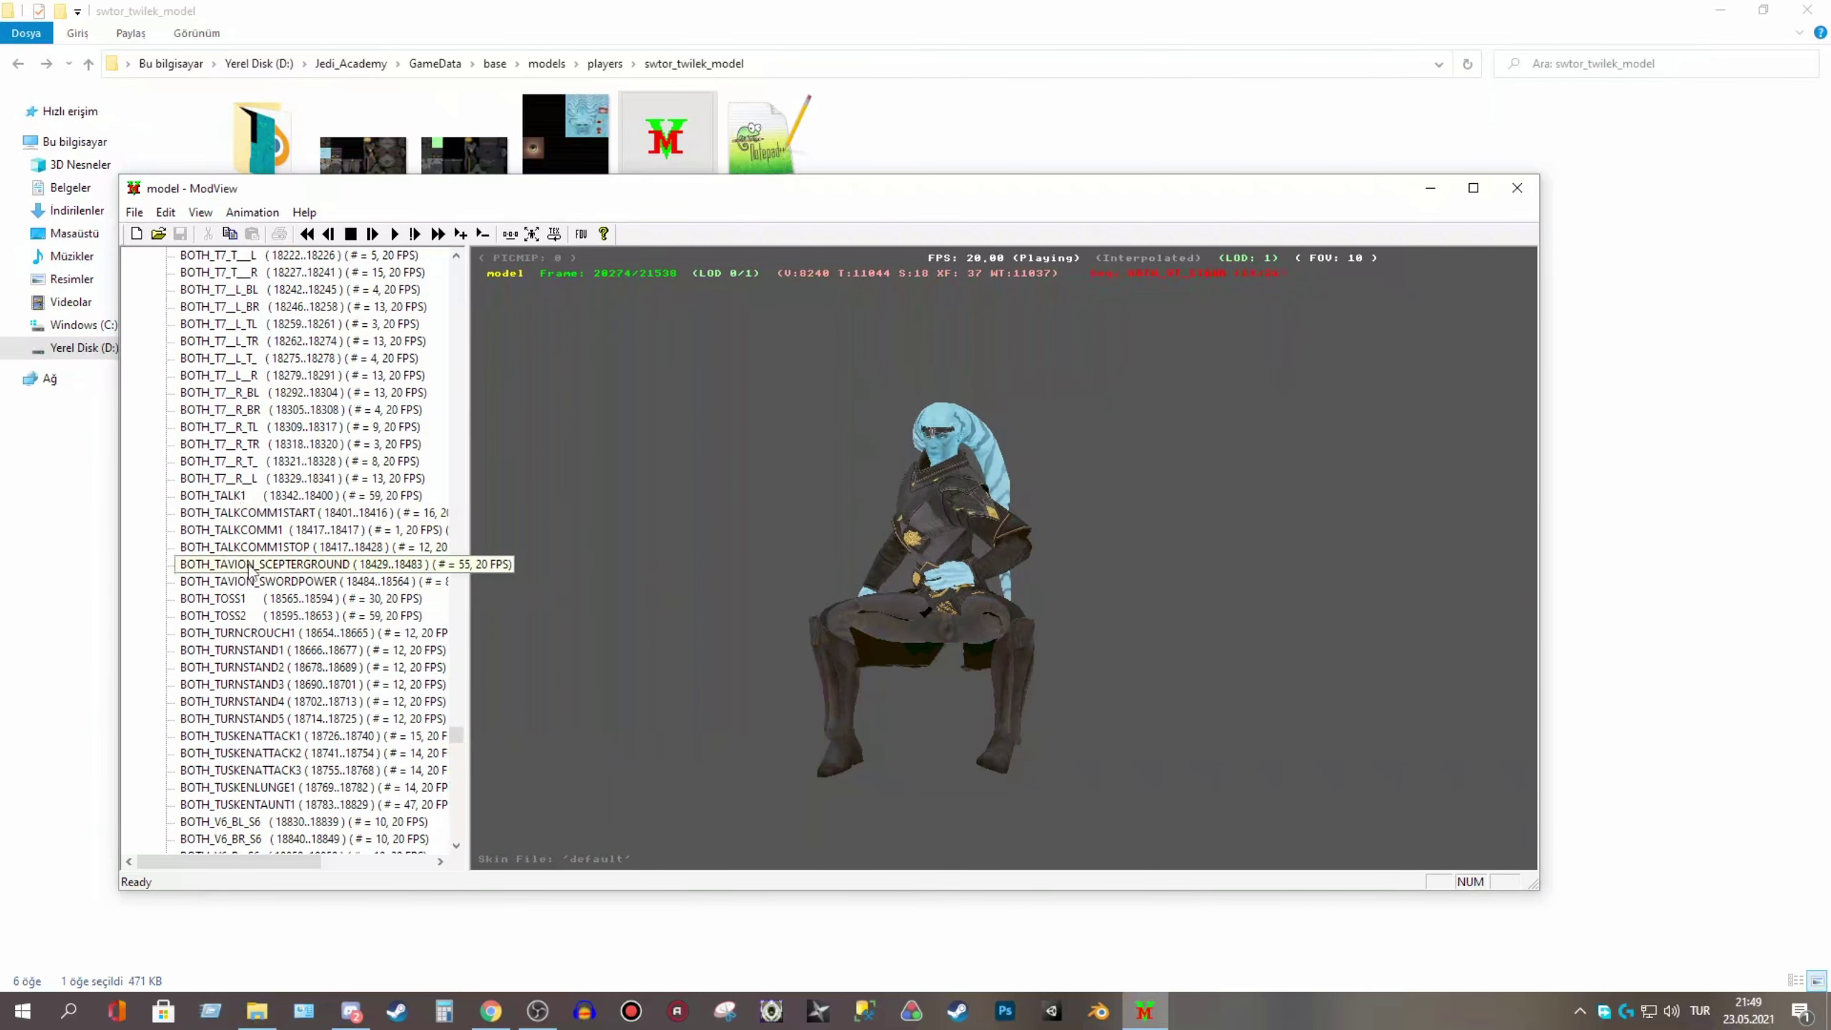
Play BOTH_TAVION_SCEPTERGROUND and BOTH_TAVION_SWORDPOWER, checking the rig from the side
click(245, 565)
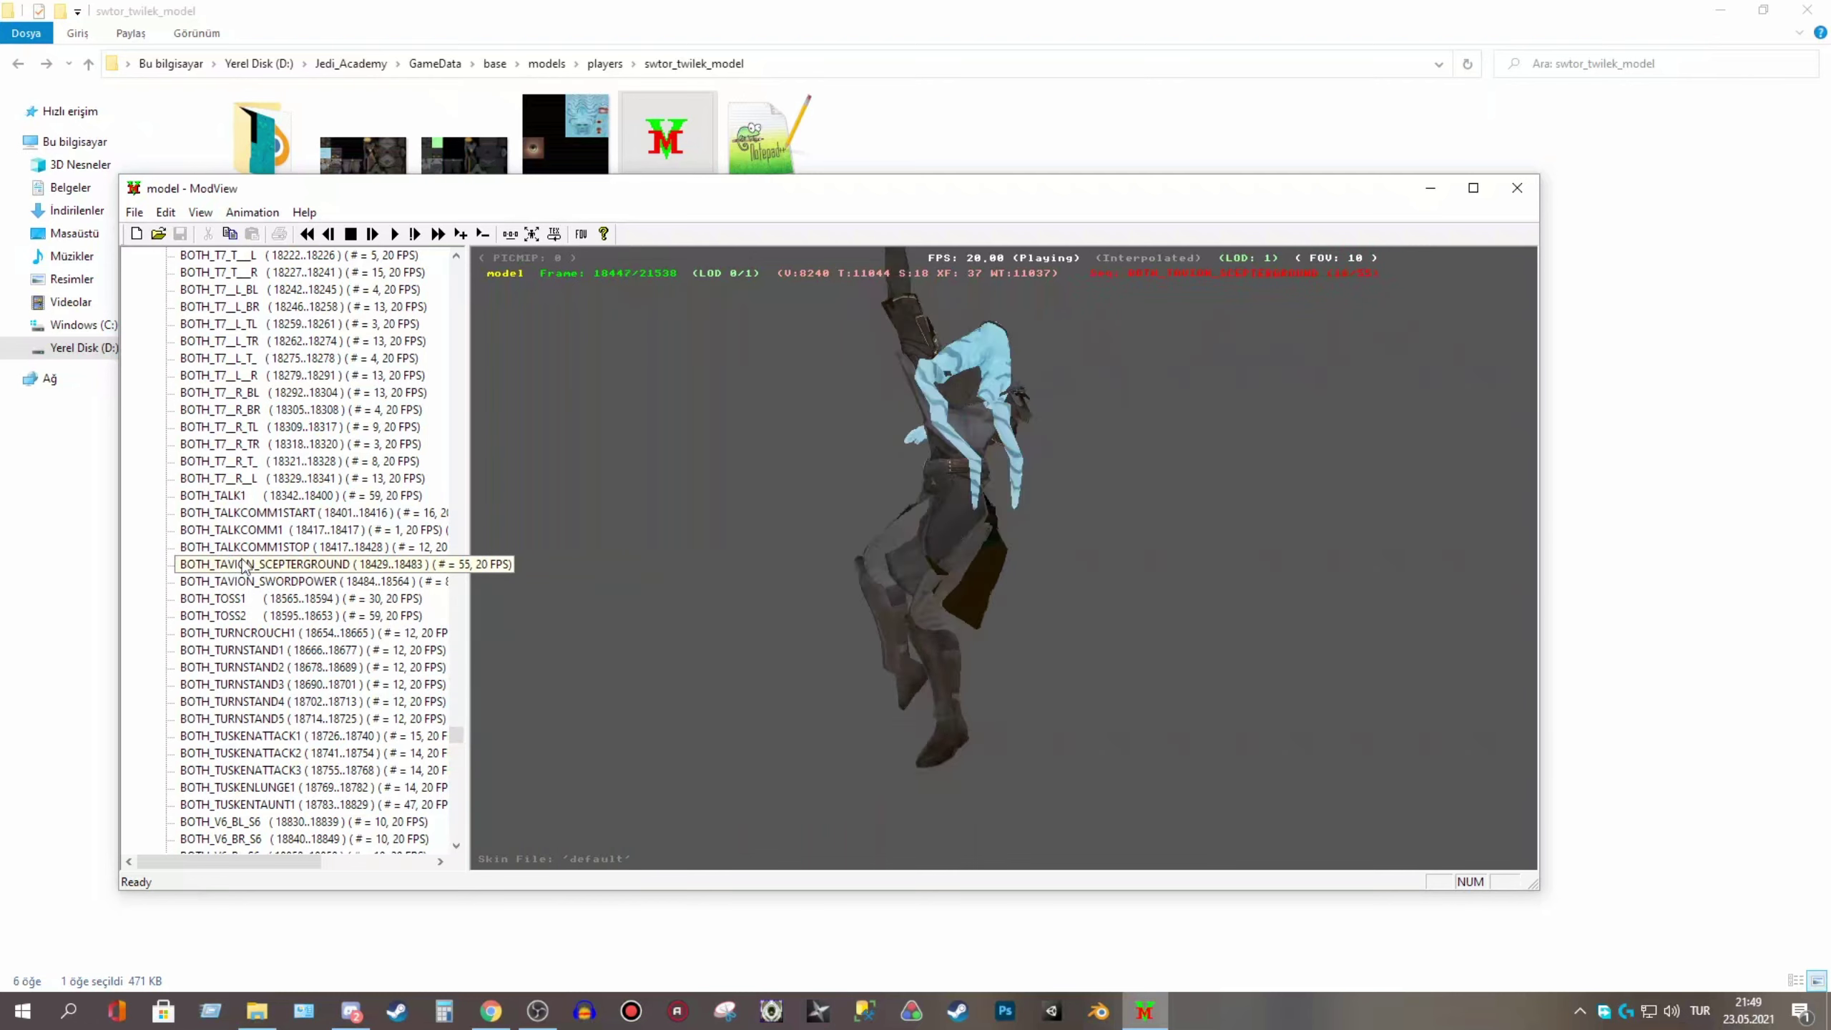
click(240, 581)
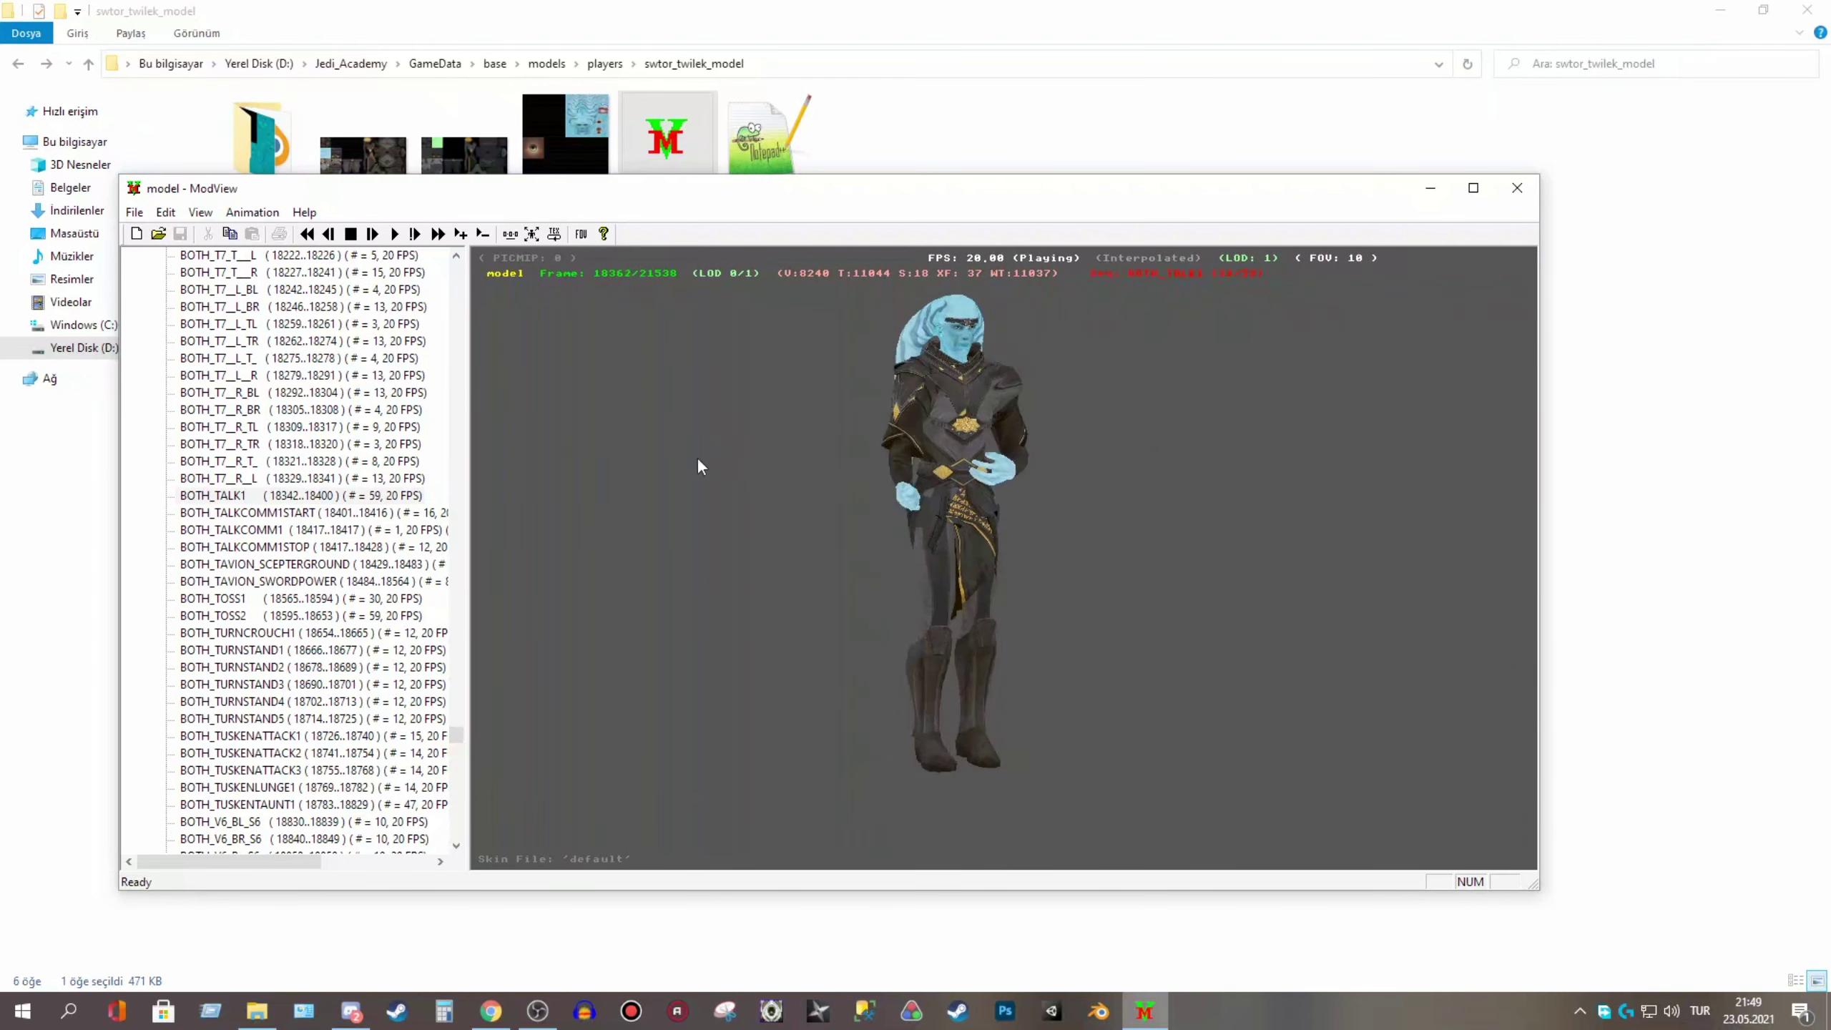
mouse_move(1078, 458)
mouse_down()
mouse_move(1189, 457)
mouse_move(1079, 465)
mouse_up()
scroll(240, 473, up, 10)
scroll(240, 472, up, 10)
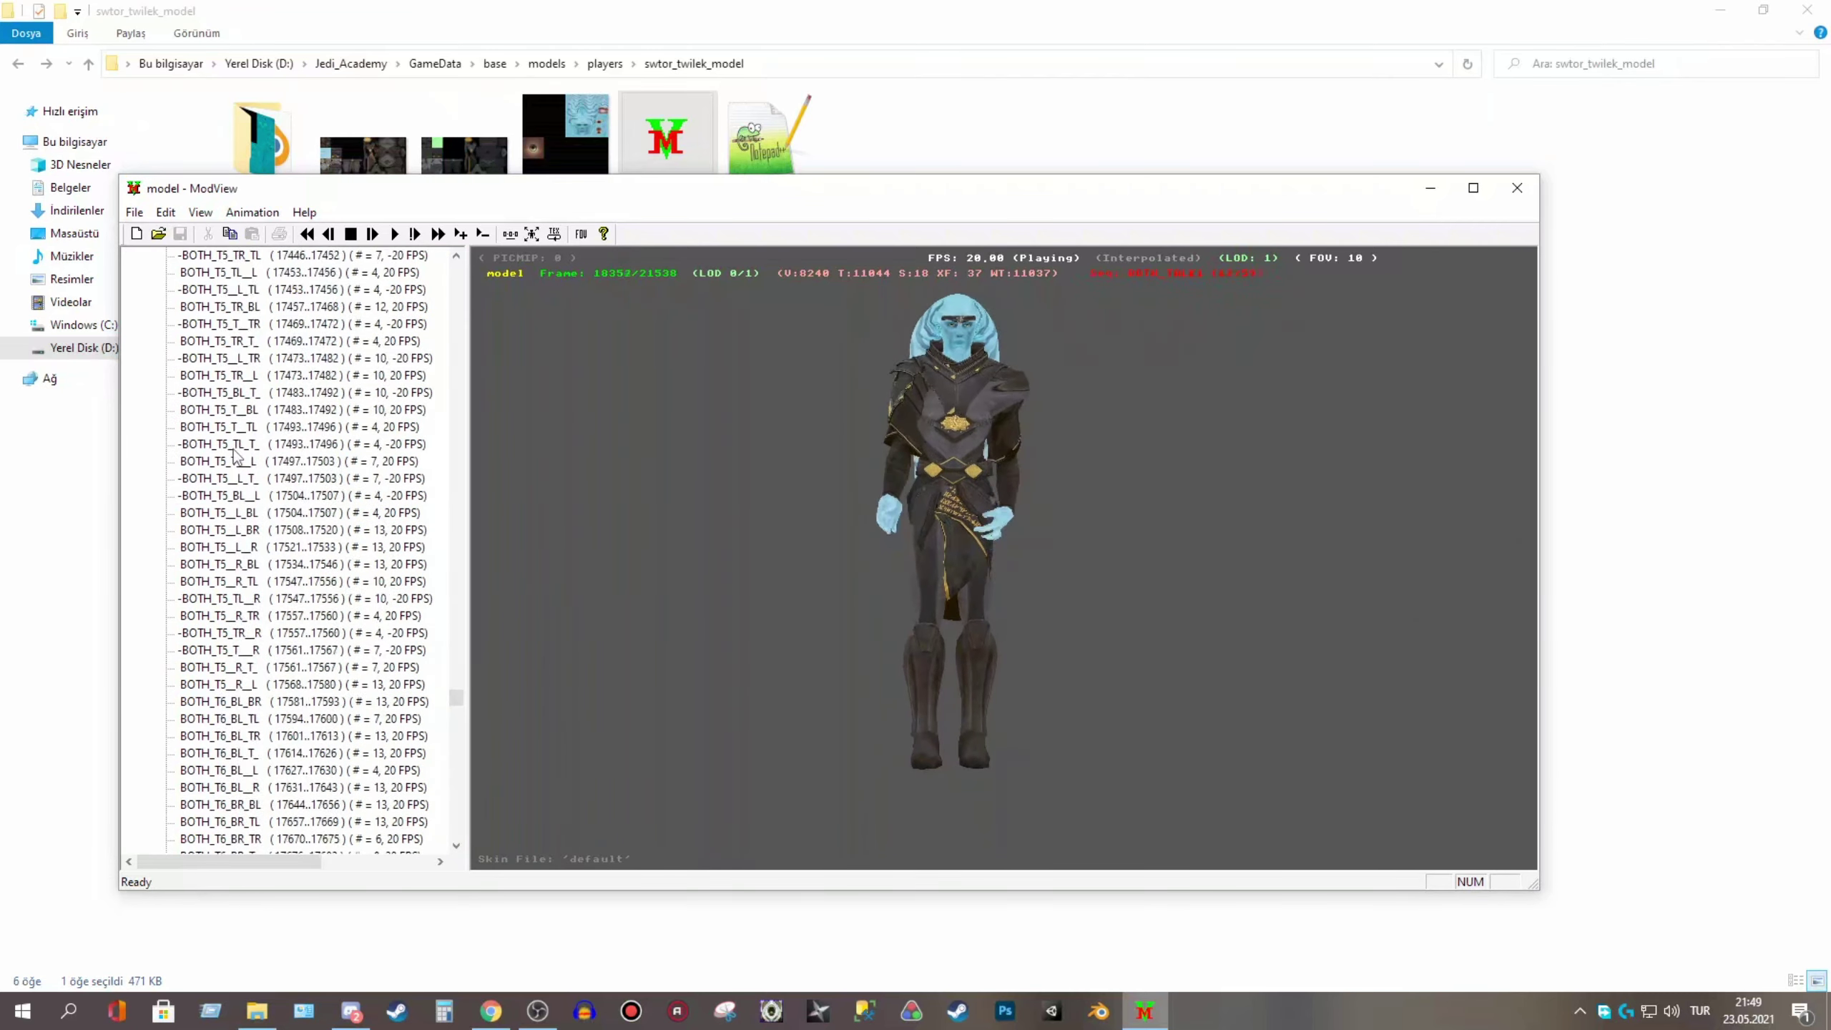
scroll(241, 473, up, 10)
drag(462, 662, 475, 610)
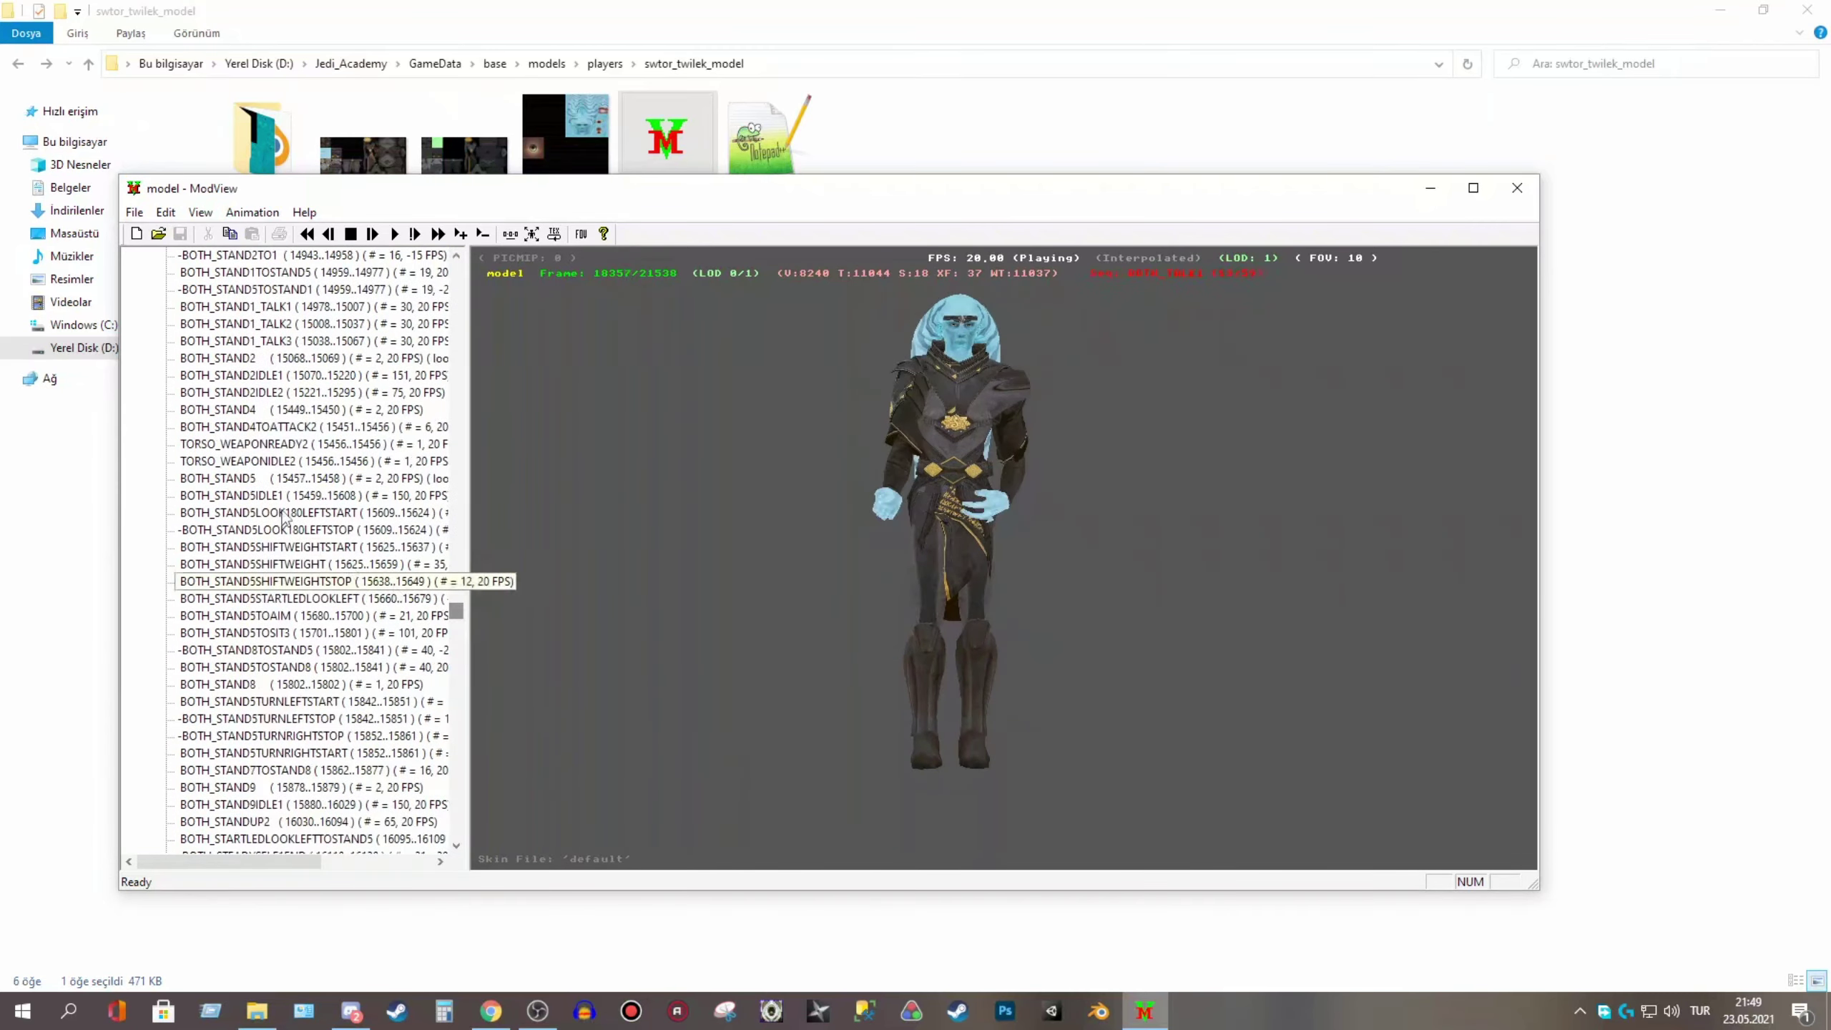
Play BOTH_STAND5 and browse further down the sequence list
double_click(249, 480)
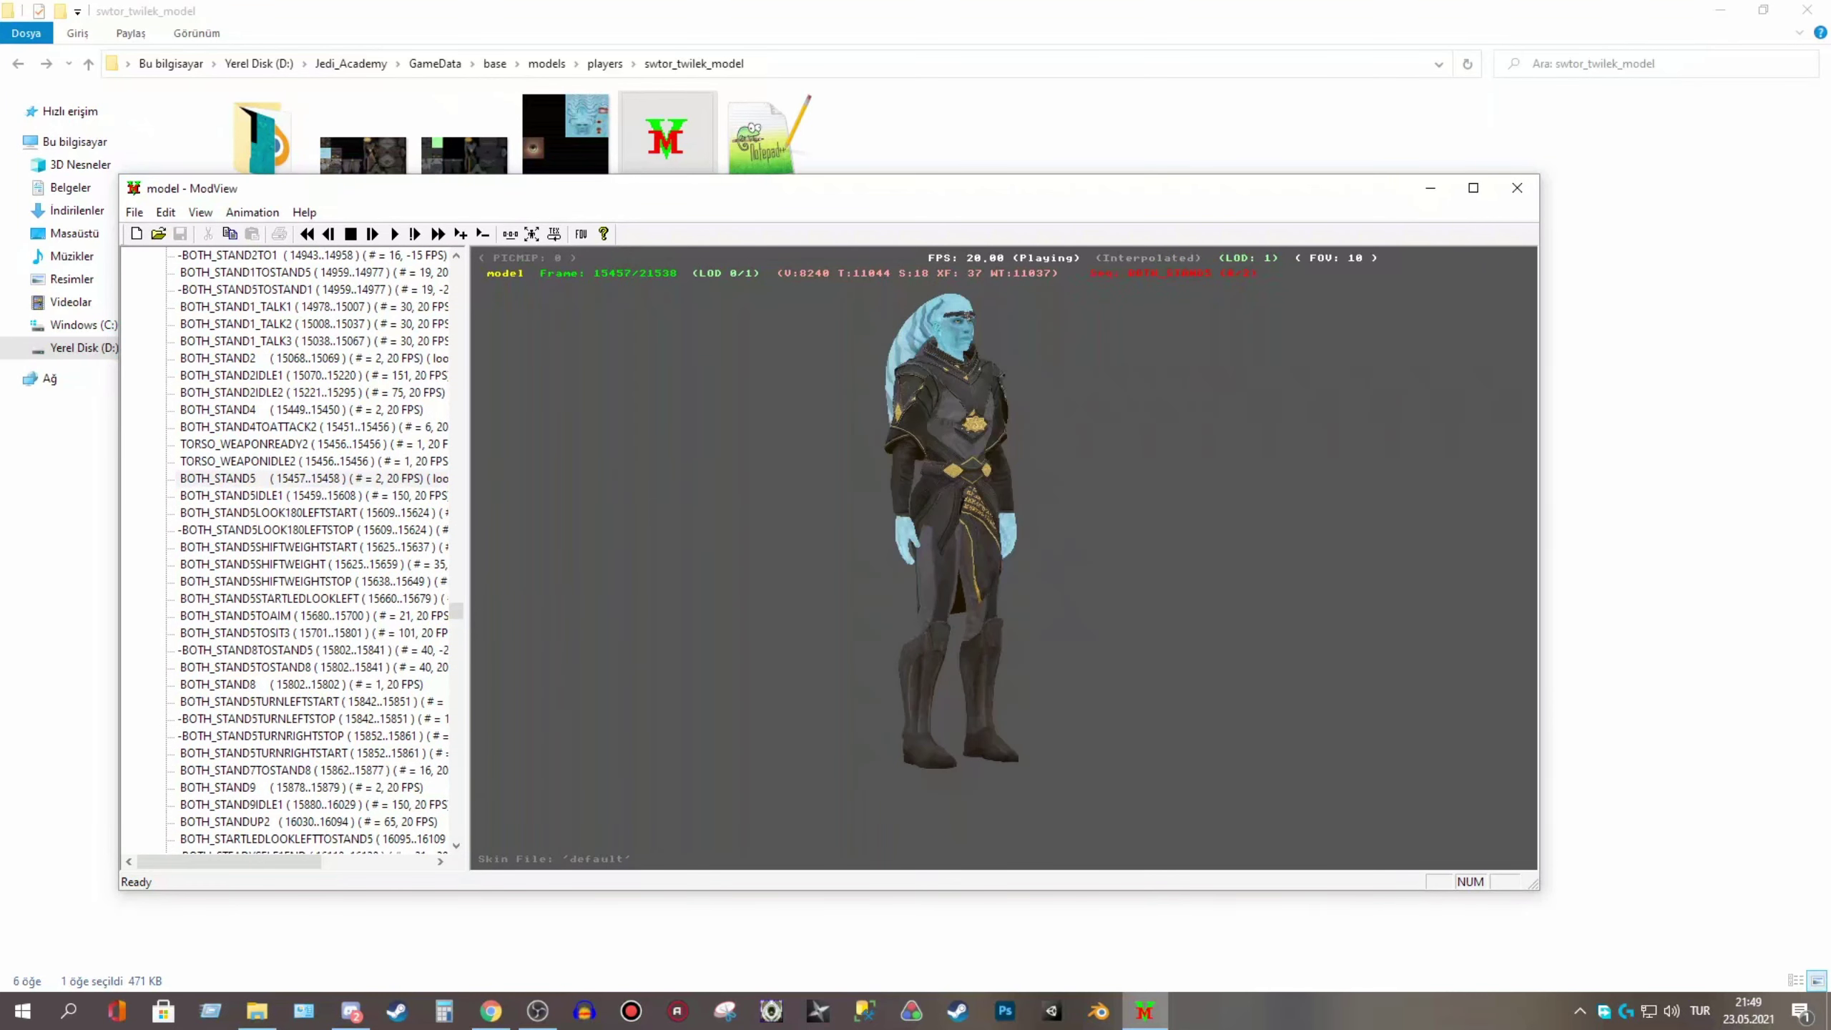
scroll(234, 604, down, 2)
scroll(238, 590, down, 2)
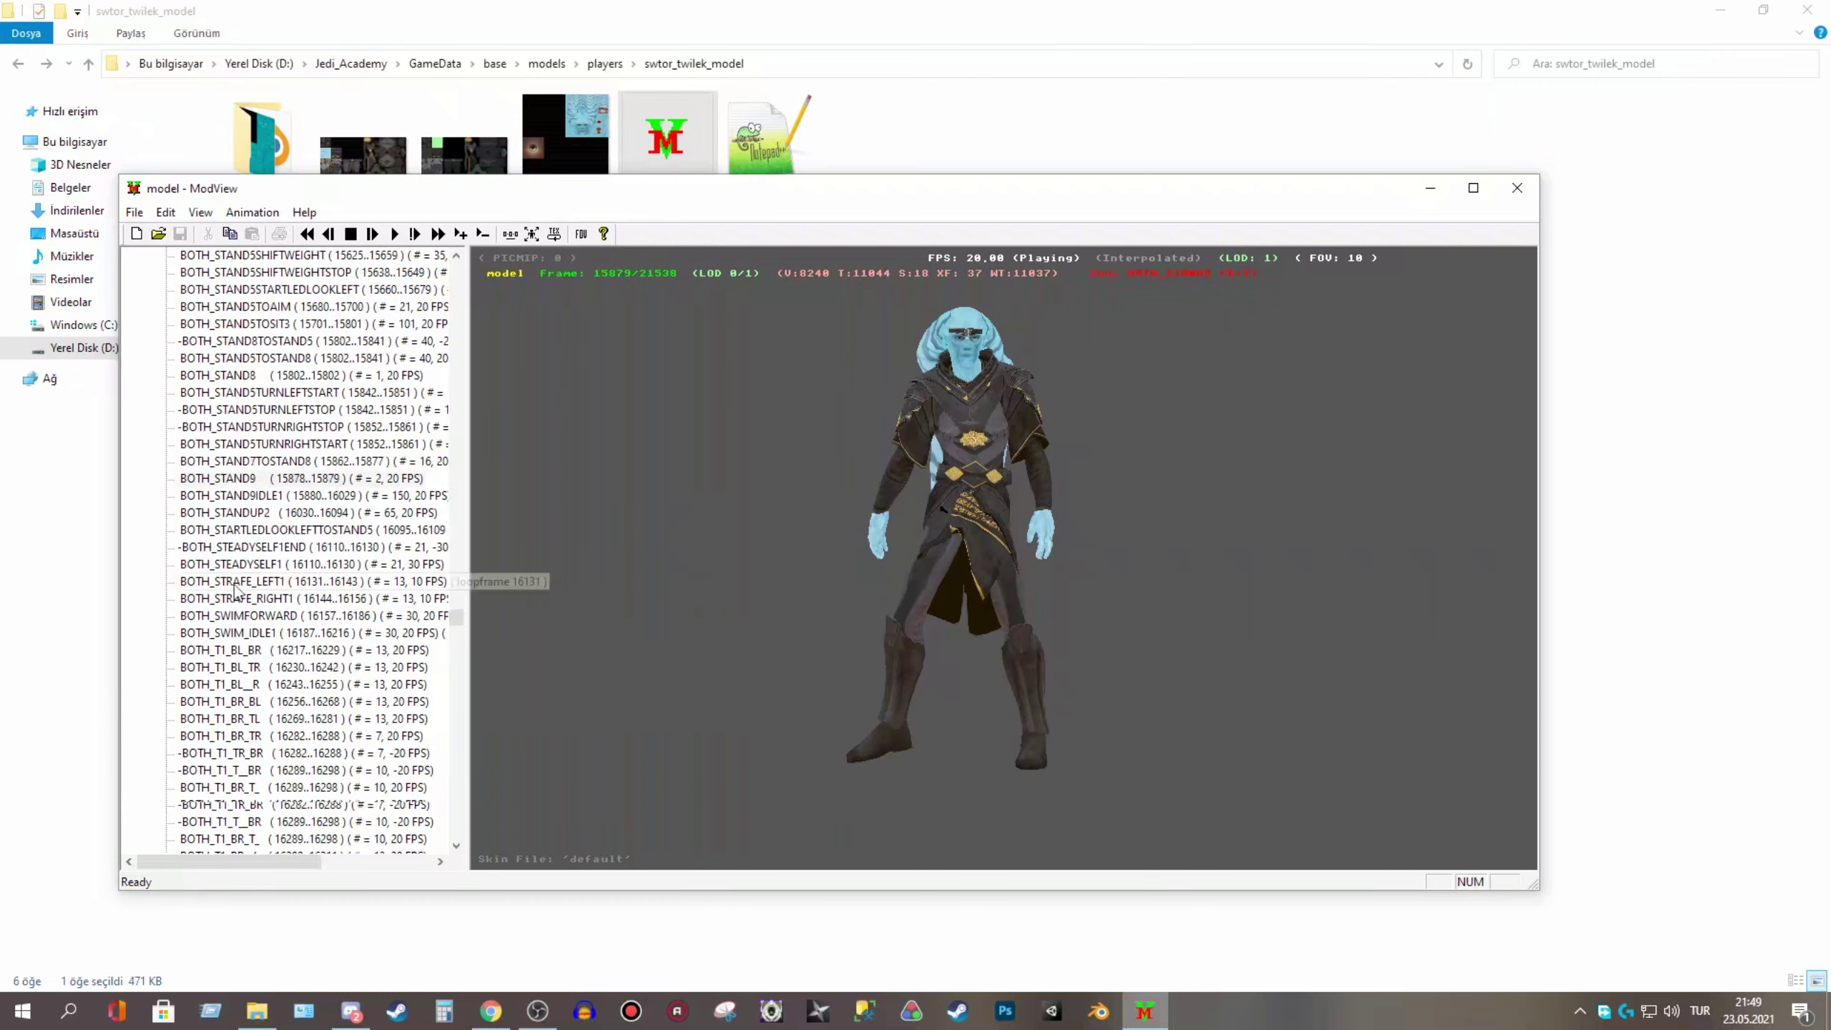
scroll(241, 469, down, 3)
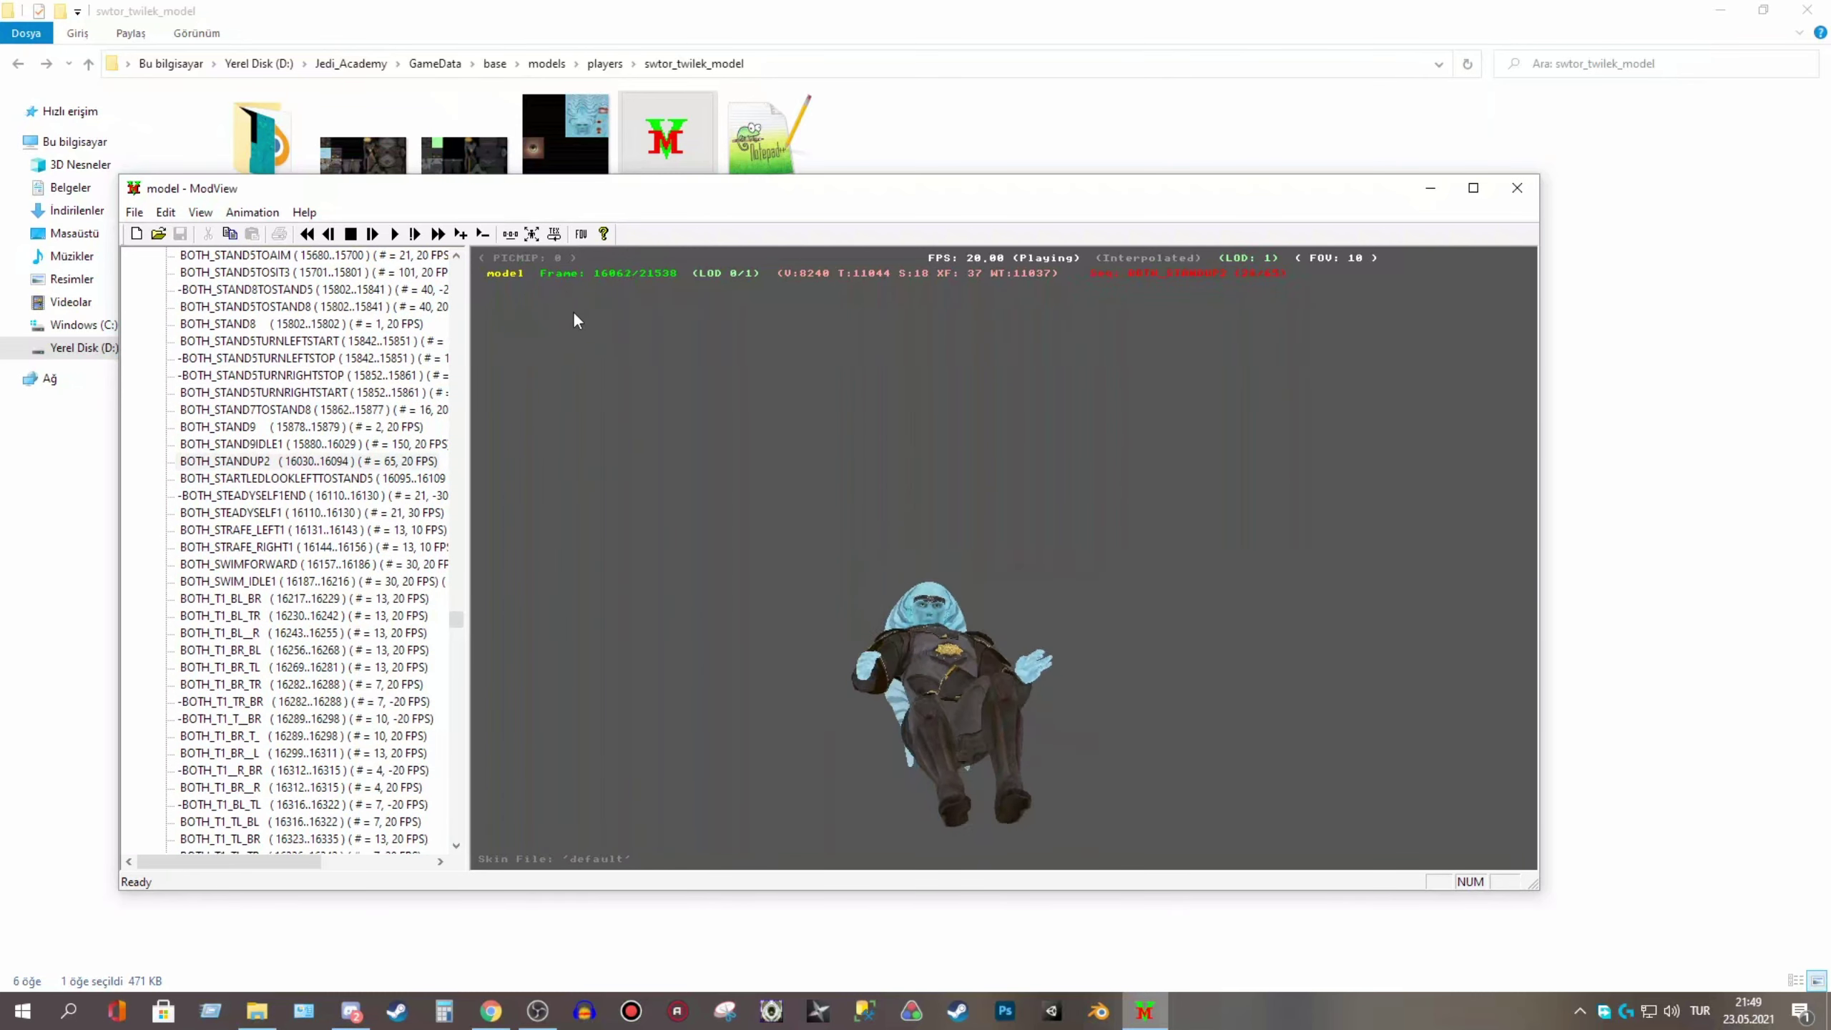
drag(457, 627, 462, 560)
Preview BOTH_RUN1, then in-game run the Twi'lek to the compound and flip onto the platform
click(213, 597)
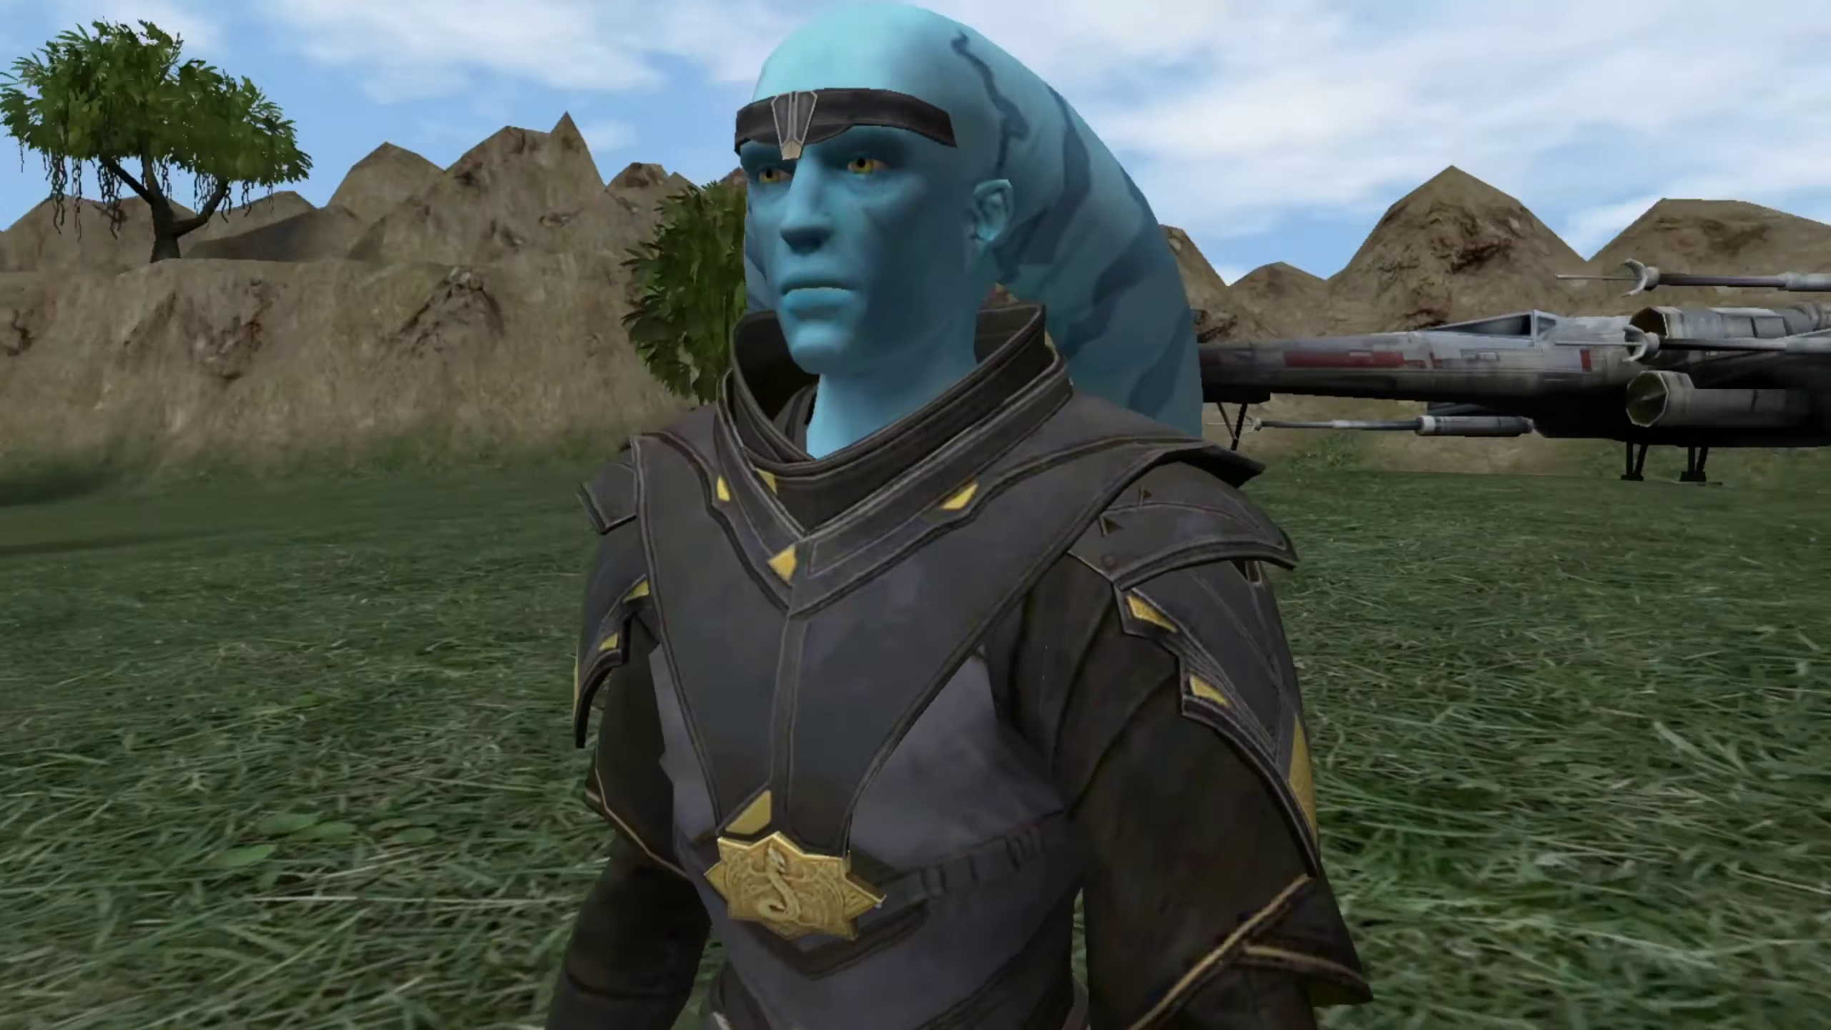
key(w)
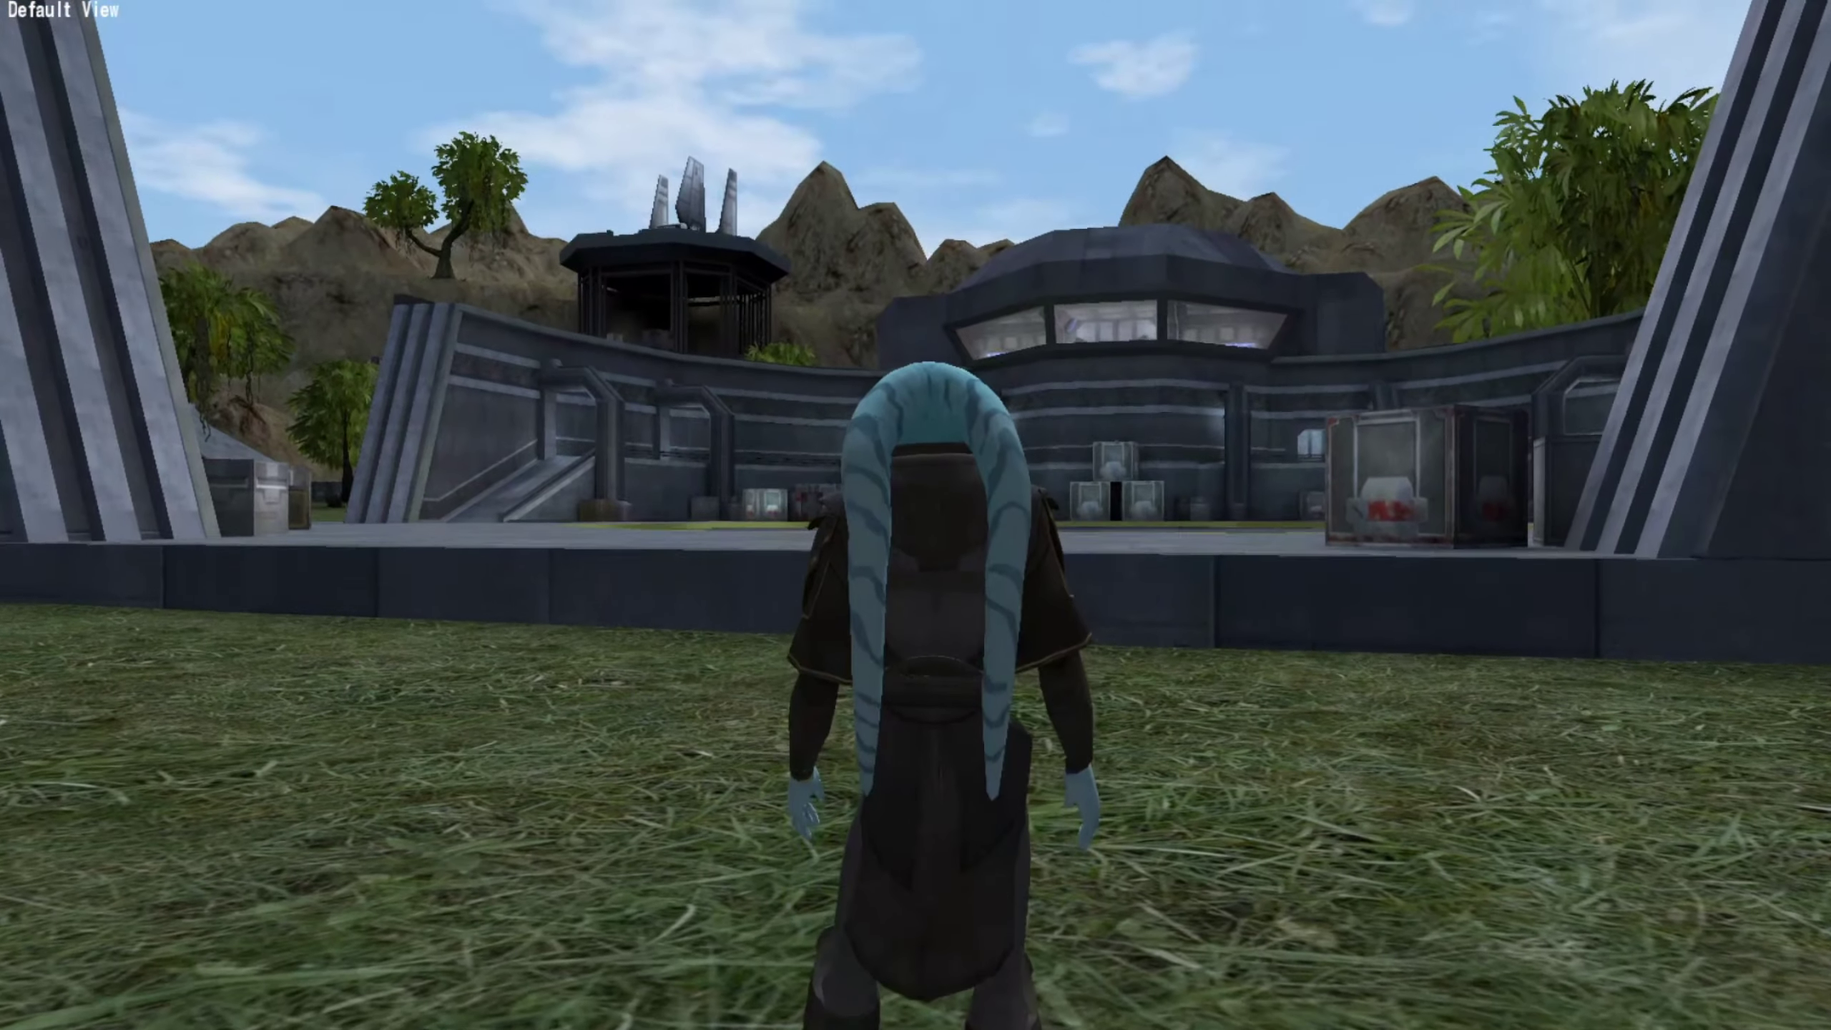
key(space)
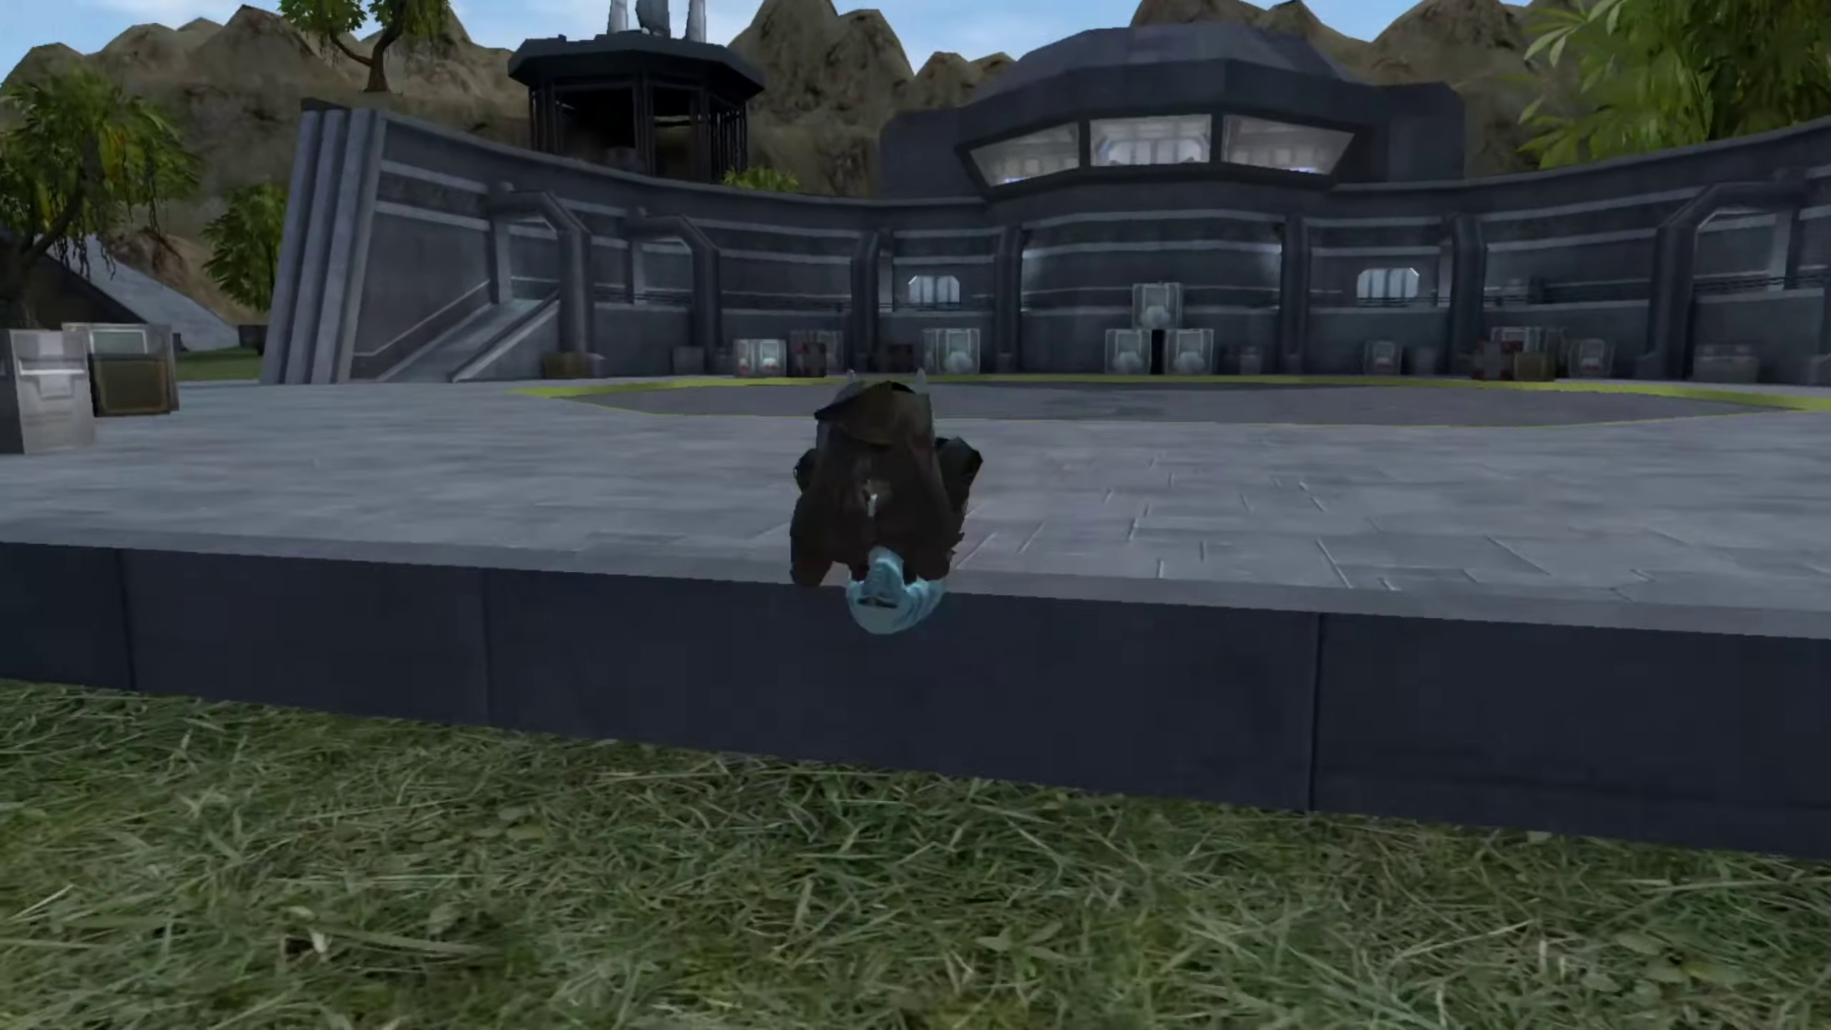